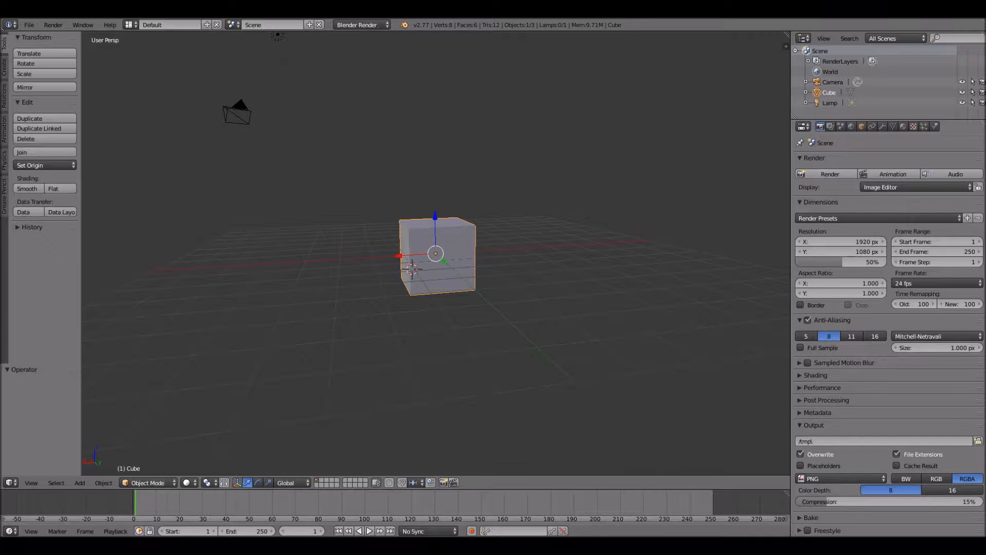
# - Open the cube's material settings and view the available render engines without changing the engine
pyautogui.click(903, 126)
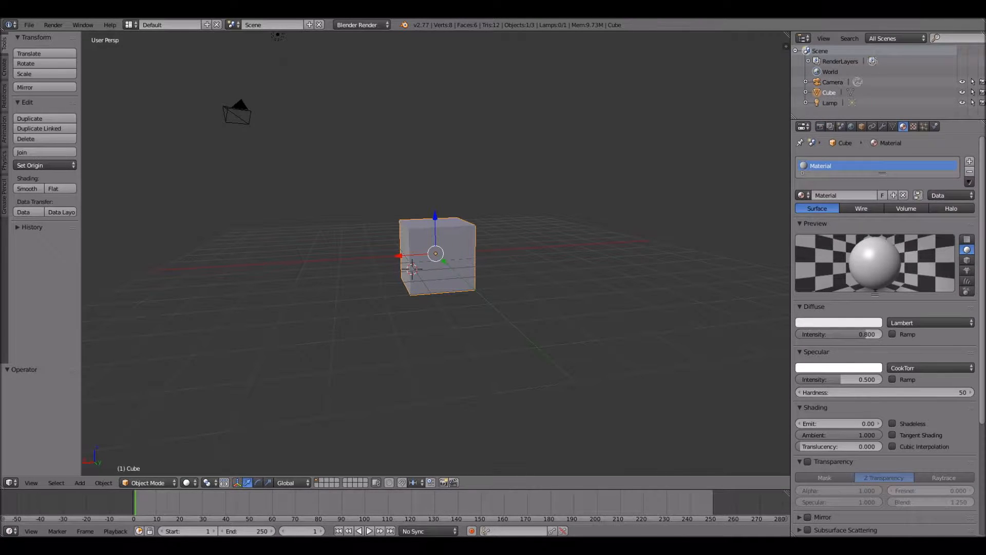
pyautogui.moveTo(278, 36); pyautogui.dragTo(345, 122, button='middle')
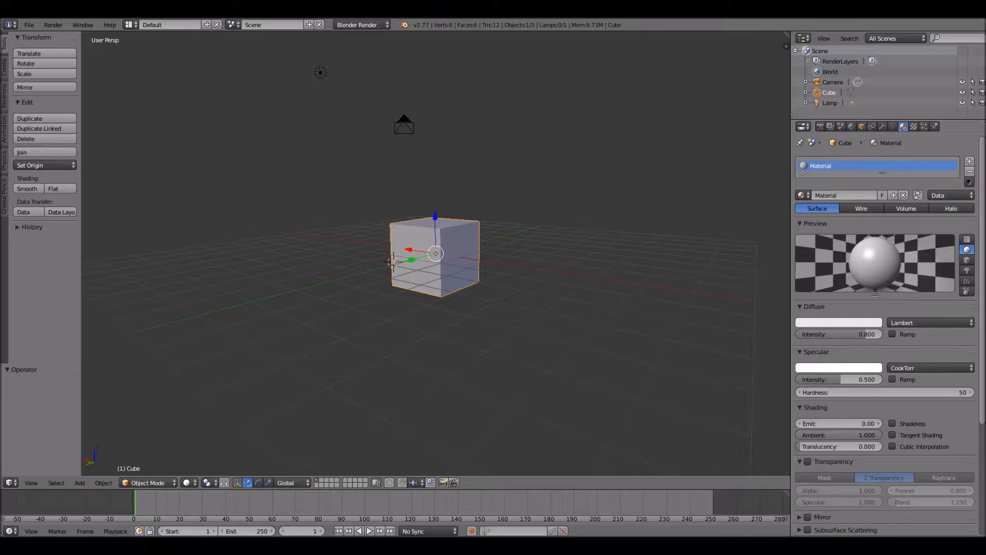
pyautogui.moveTo(345, 122); pyautogui.dragTo(357, 138, button='middle')
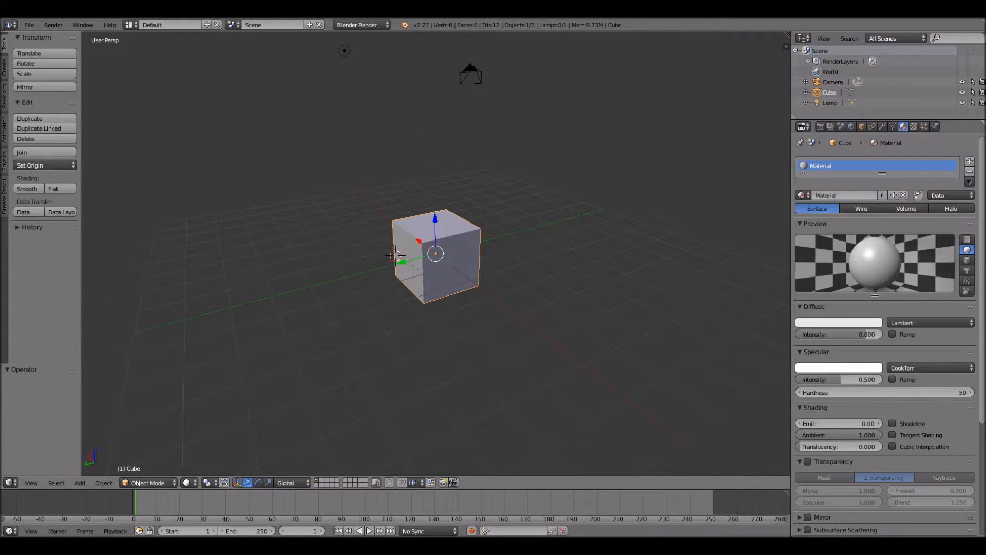
pyautogui.moveTo(436, 253); pyautogui.dragTo(503, 242, button='middle')
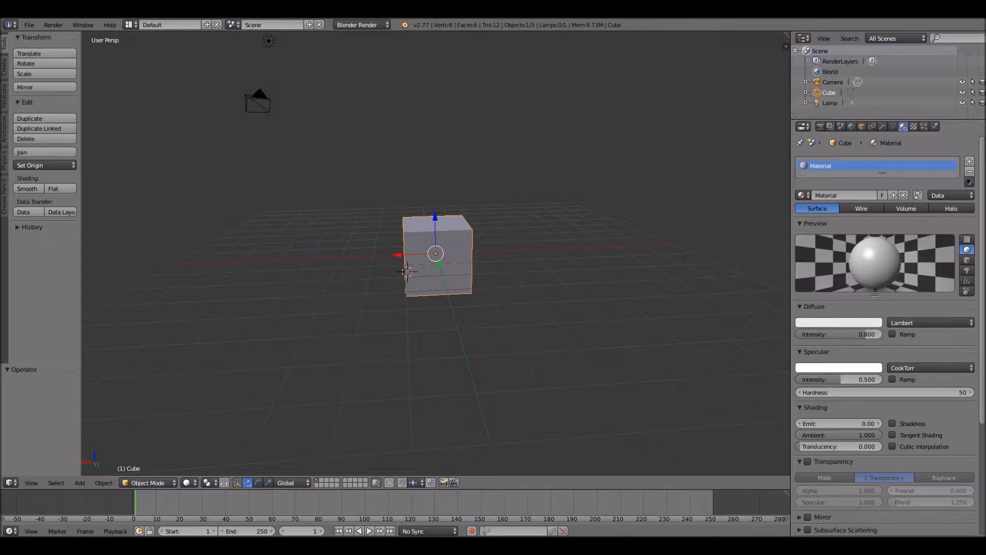
pyautogui.moveTo(436, 254); pyautogui.dragTo(475, 249, button='middle')
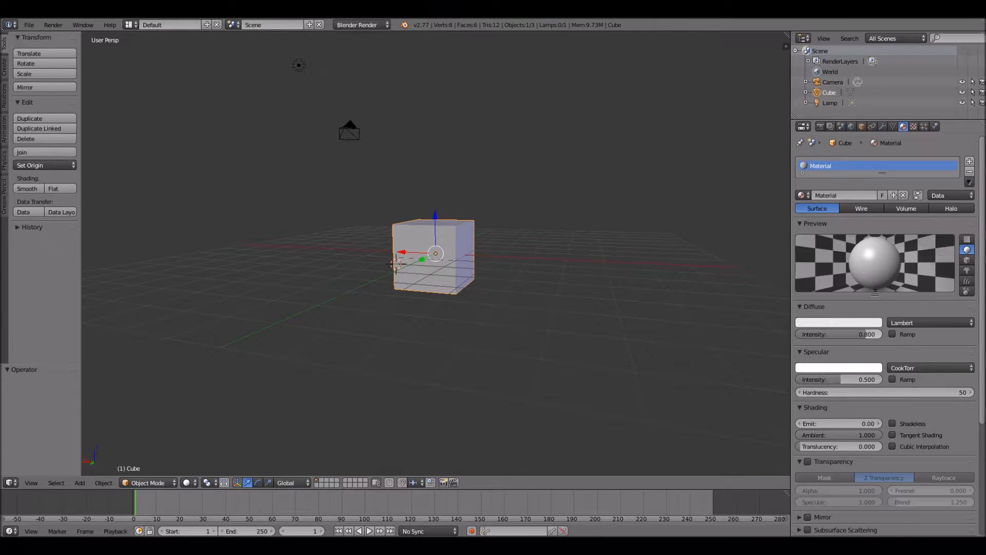
pyautogui.click(362, 25)
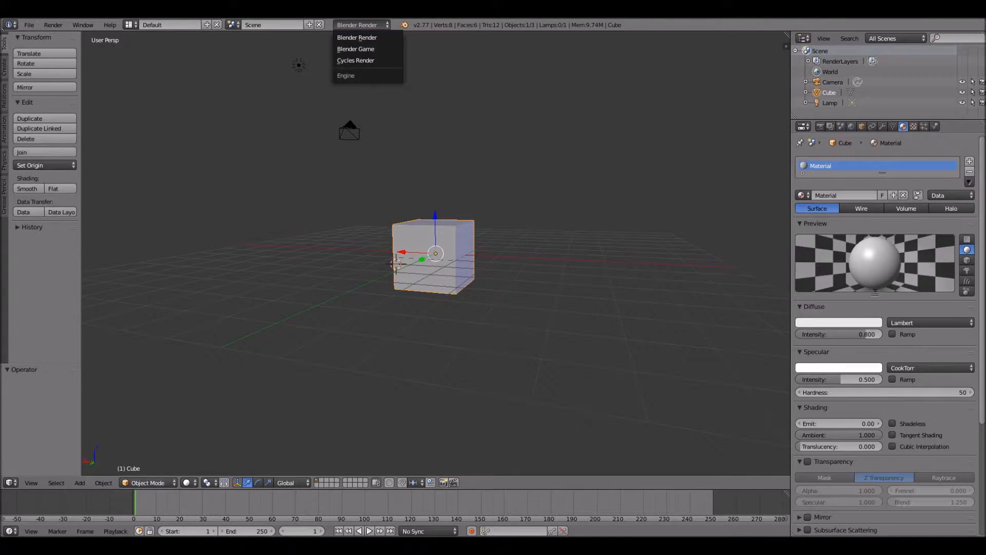
pyautogui.click(527, 90)
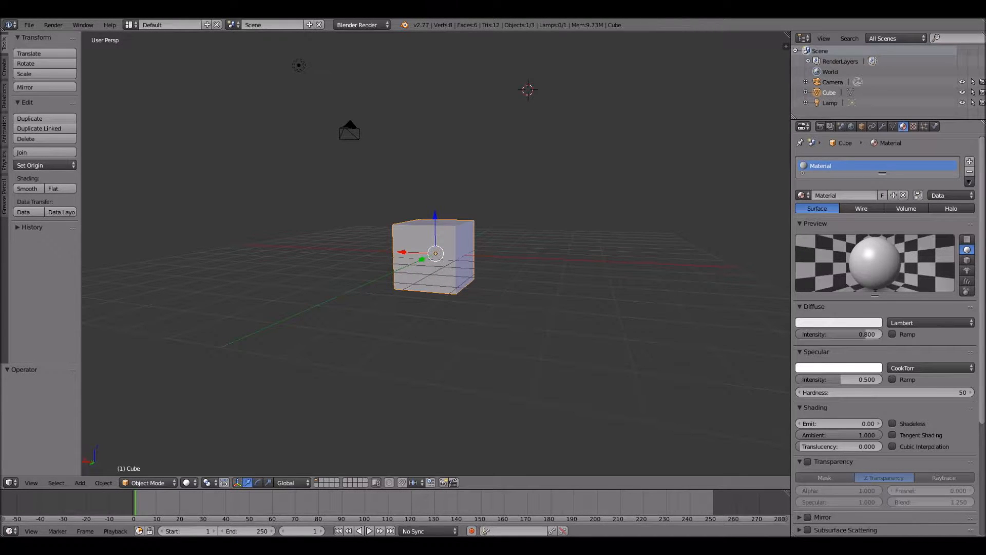
# - Set the cube material's diffuse colour to red (R 0.800, G 0.062, B 0.047) and render a test image
pyautogui.click(838, 322)
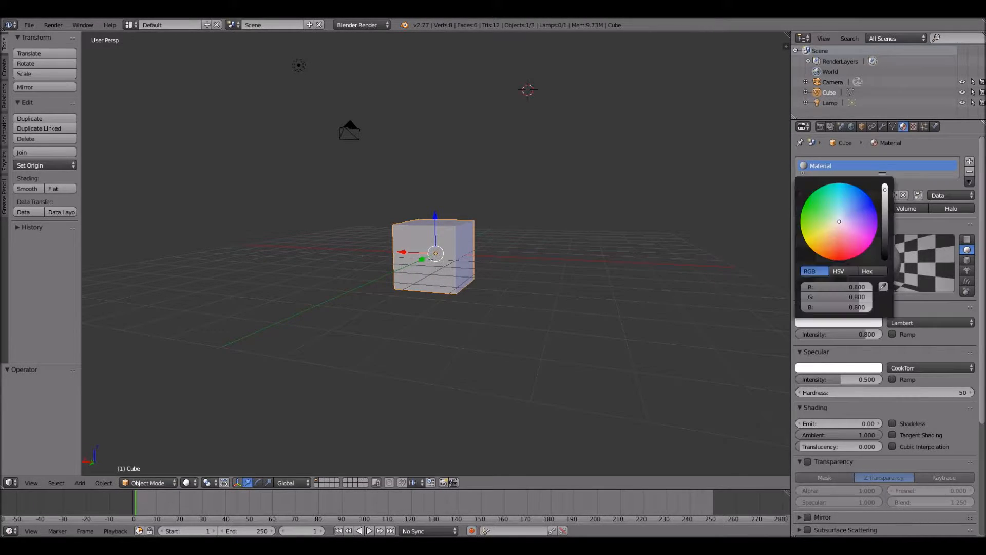
pyautogui.moveTo(839, 226)
pyautogui.mouseDown()
pyautogui.moveTo(830, 250)
pyautogui.moveTo(850, 245)
pyautogui.moveTo(843, 248)
pyautogui.mouseUp()
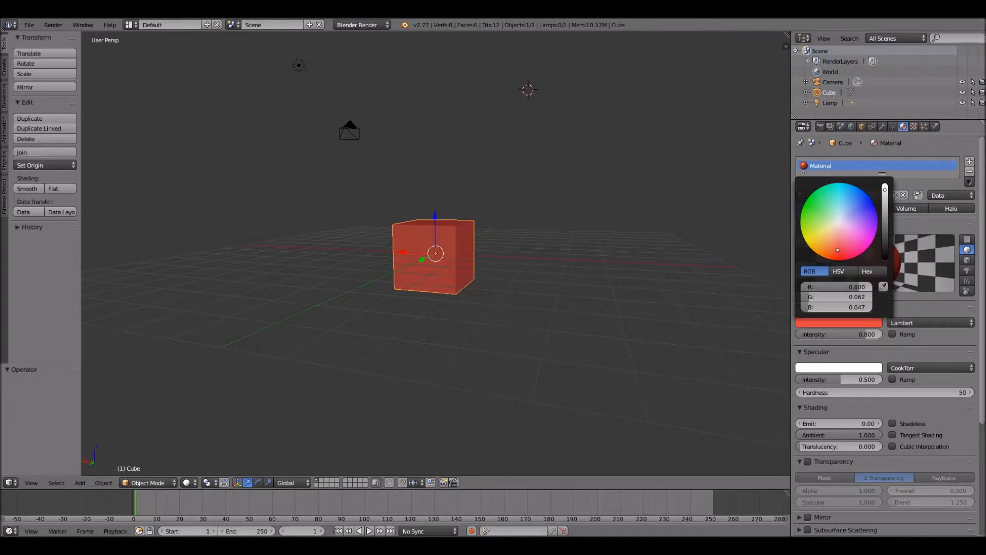
pyautogui.press('F12')
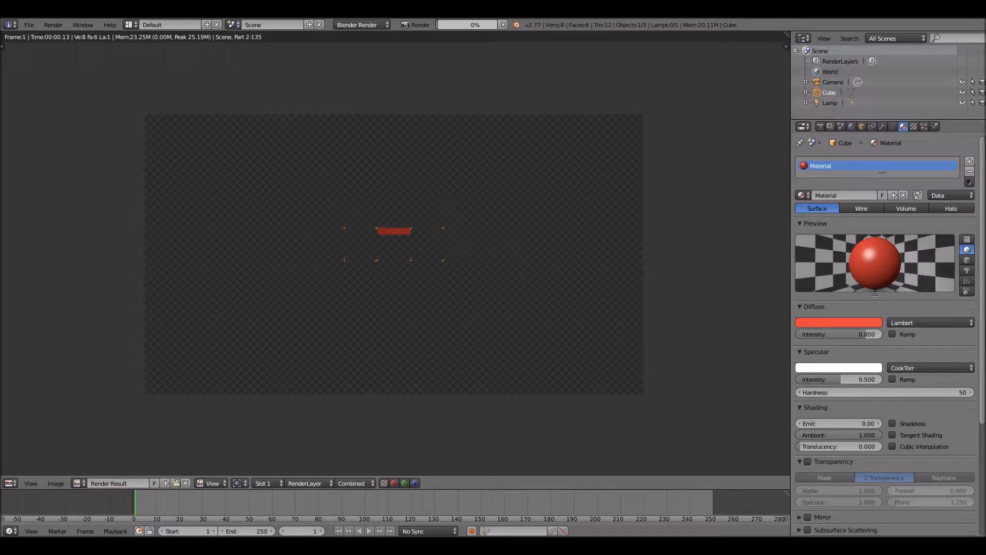
pyautogui.press('Escape')
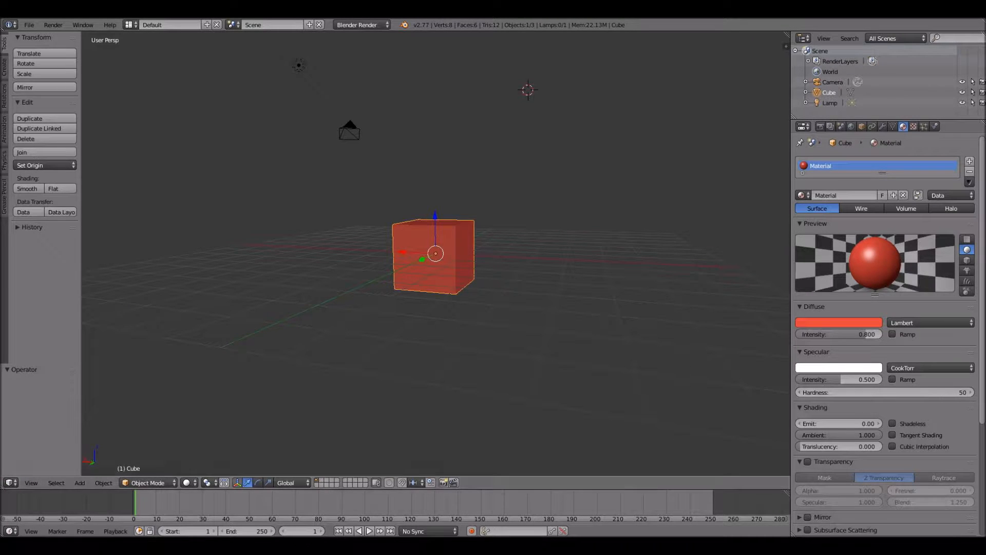
# - Change the cube material's diffuse colour to light green and render a test image
pyautogui.click(839, 322)
pyautogui.moveTo(873, 232); pyautogui.dragTo(819, 216)
pyautogui.press('F12')
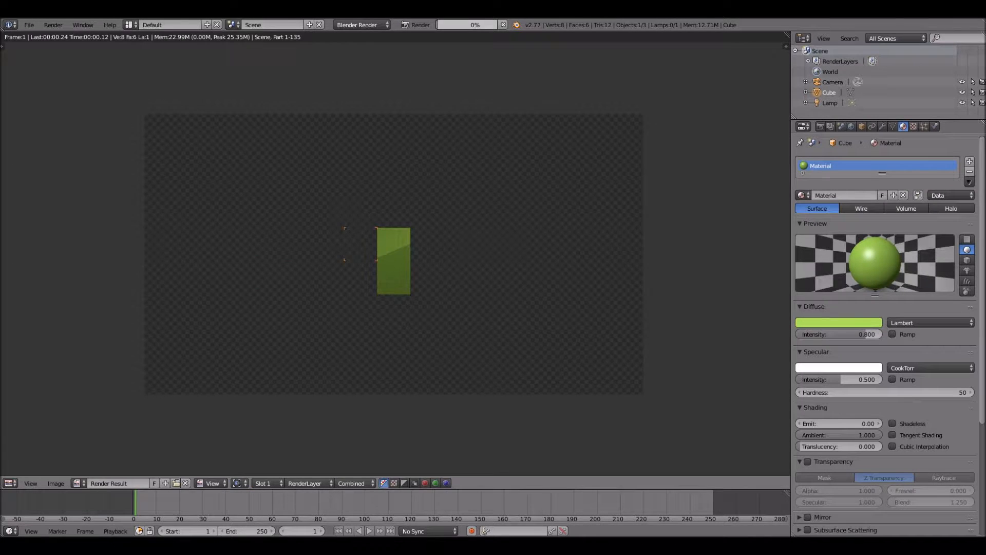
pyautogui.press('Escape')
# - Set the cube material's specular intensity to 1.000 and render a test image
pyautogui.moveTo(437, 257)
pyautogui.mouseDown(button='middle')
pyautogui.moveTo(426, 257)
pyautogui.moveTo(454, 252)
pyautogui.mouseUp(button='middle')
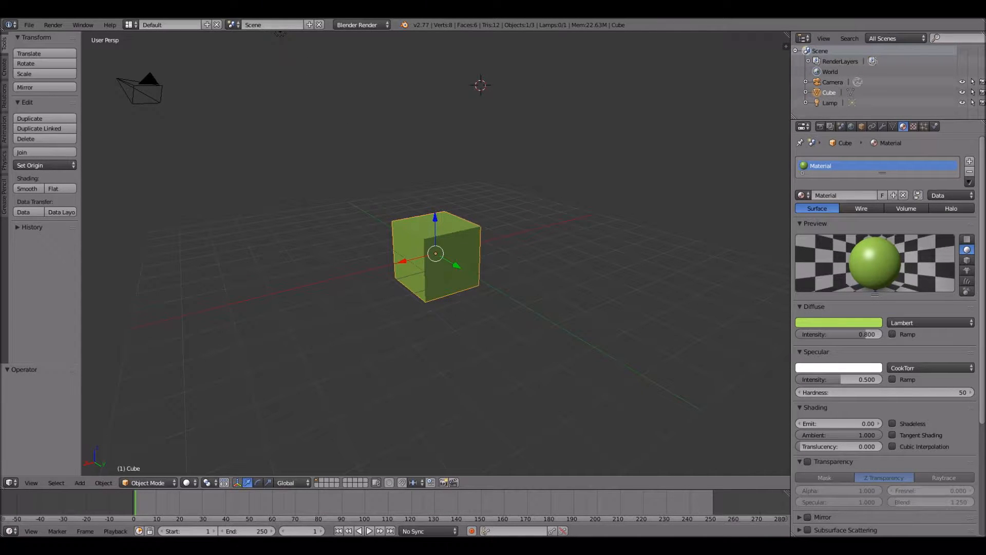
pyautogui.moveTo(840, 379); pyautogui.dragTo(882, 379)
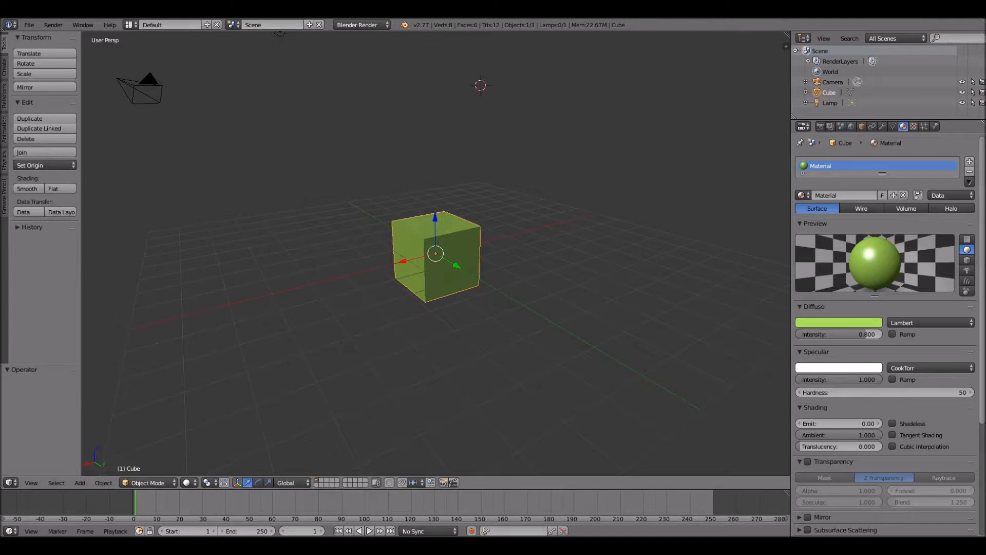
pyautogui.press('F12')
pyautogui.press('Escape')
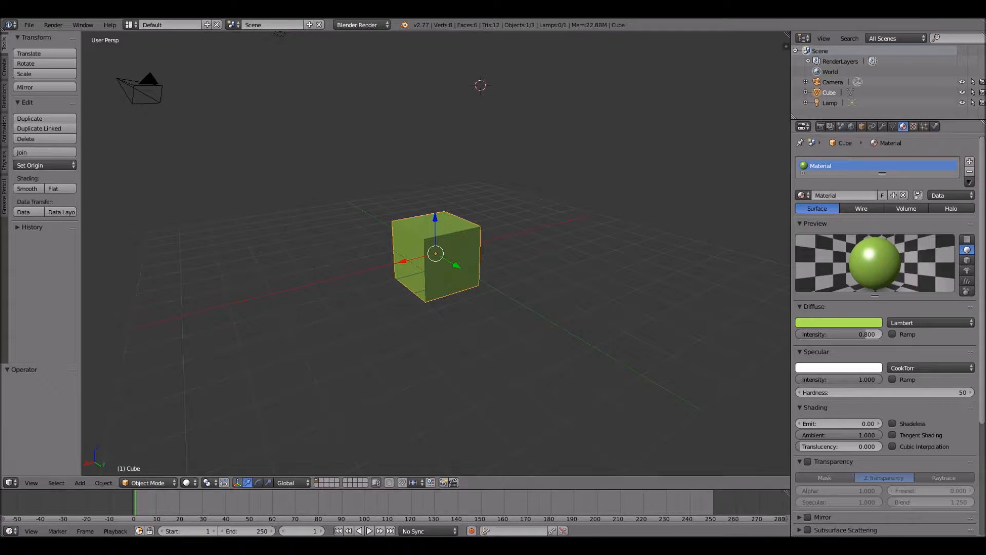
# - Set the cube material's specular intensity to 0.000 and render the cube for comparison
pyautogui.press('BackSpace')
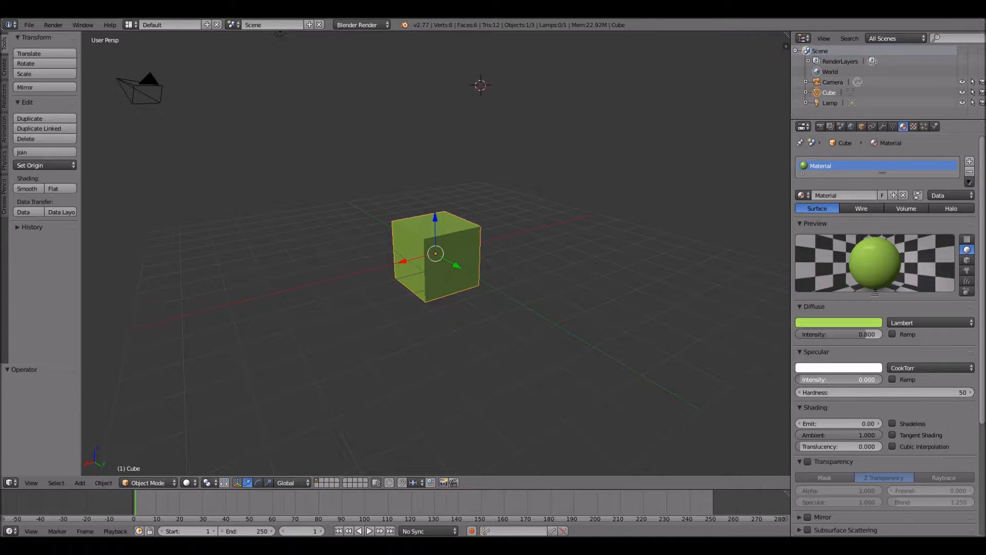
pyautogui.press('F12')
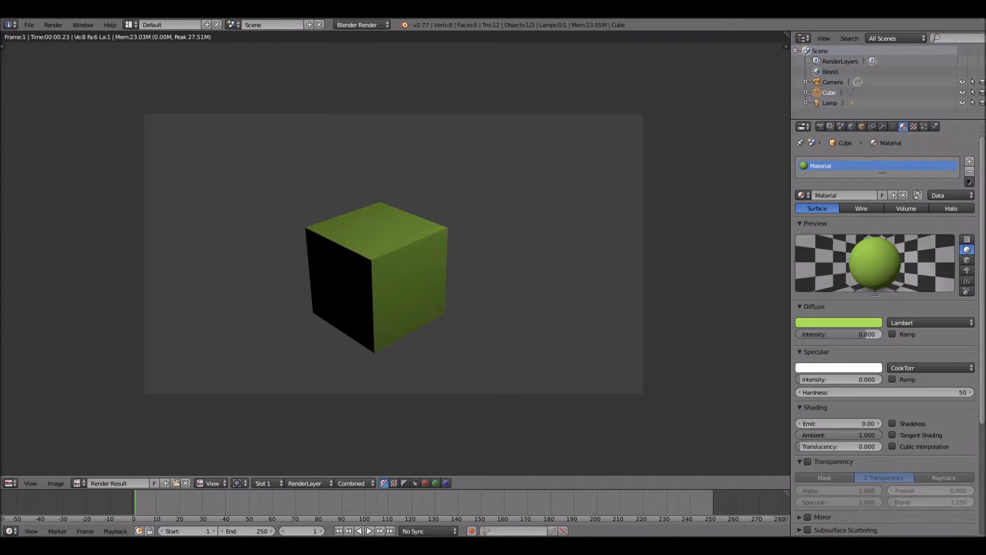
pyautogui.press('Escape')
# - Show the camera view with Rendered viewport shading and set the material's specular intensity to 1.000
pyautogui.press('KP_0')
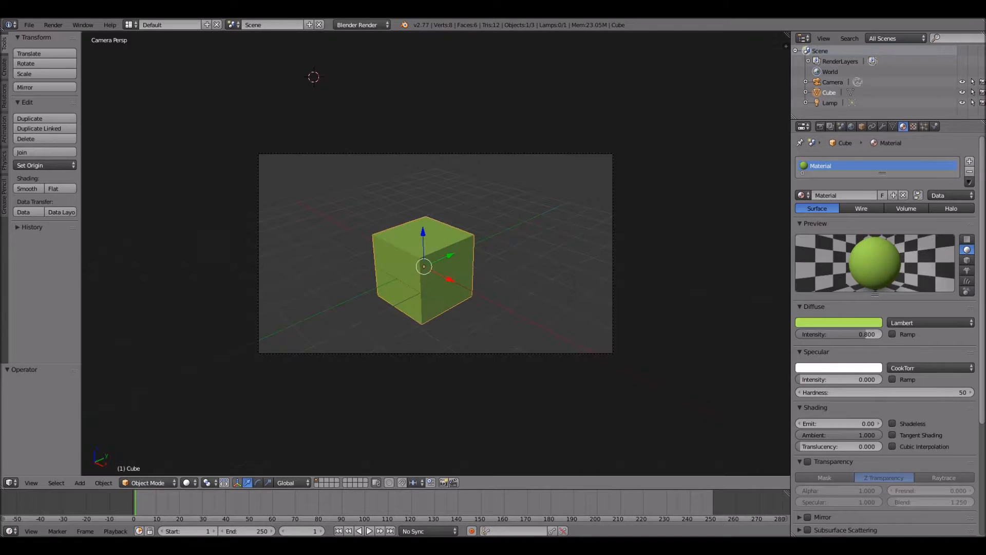
pyautogui.click(189, 483)
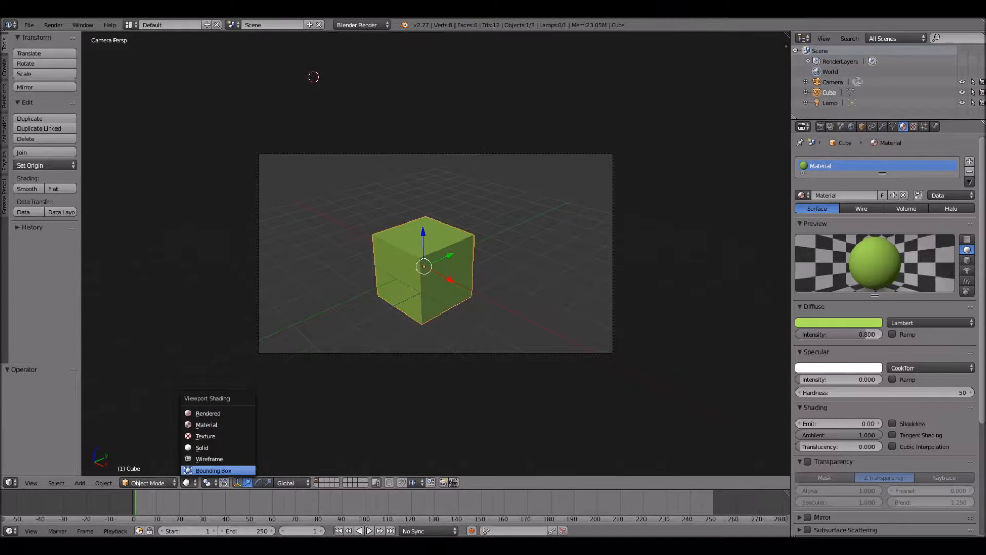
pyautogui.click(211, 469)
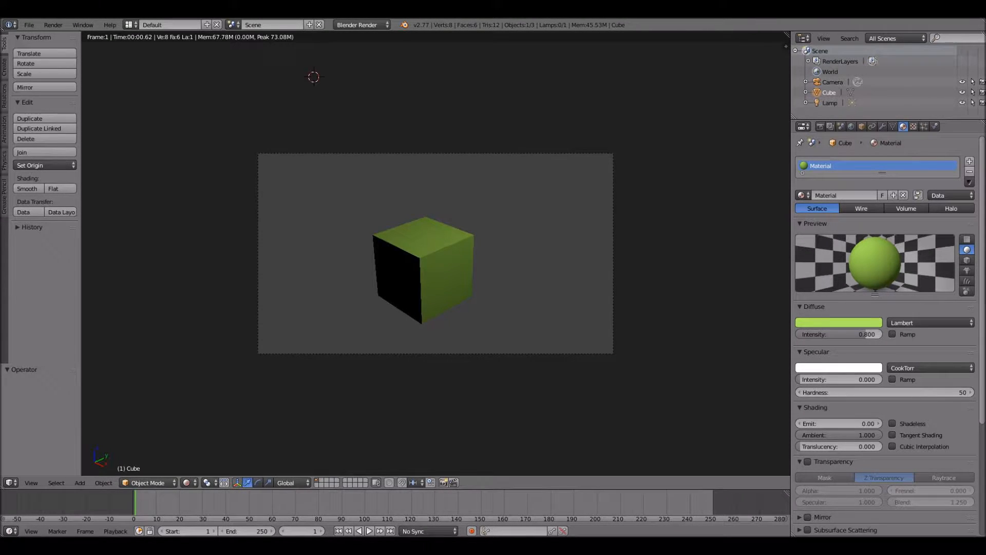
pyautogui.moveTo(817, 380); pyautogui.dragTo(900, 380)
# - Delete the cube and add a UV sphere in its place
pyautogui.click(420, 269)
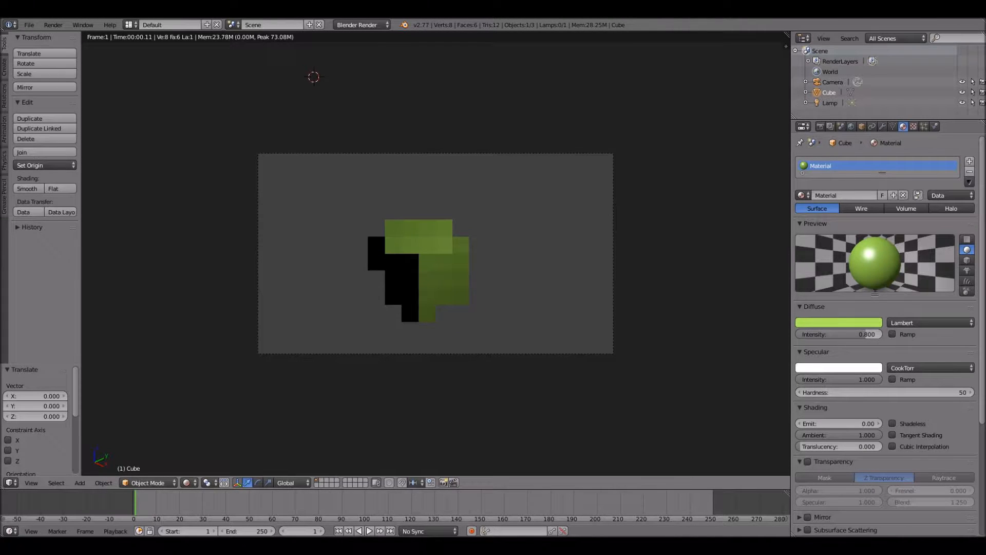
pyautogui.press('x')
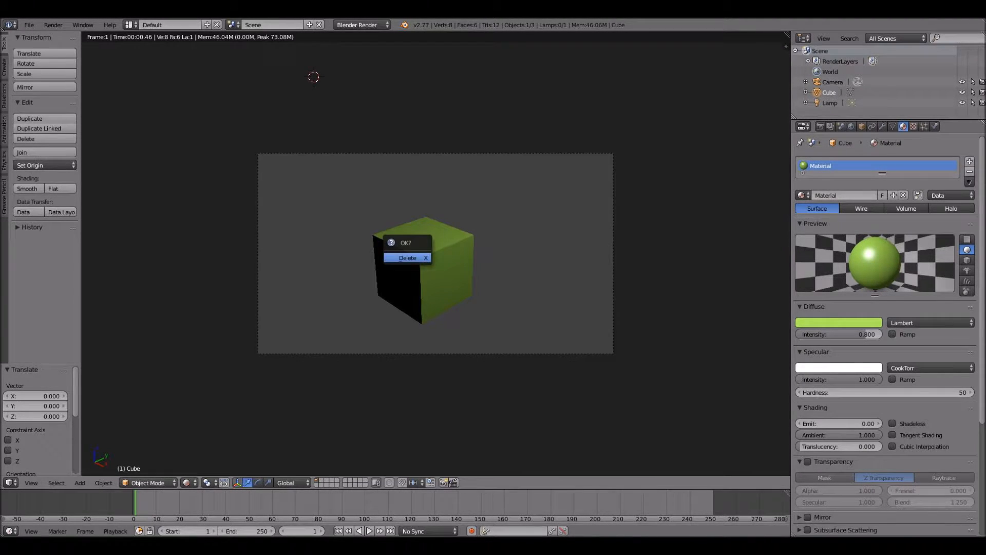
pyautogui.click(407, 258)
pyautogui.click(4, 66)
pyautogui.click(44, 95)
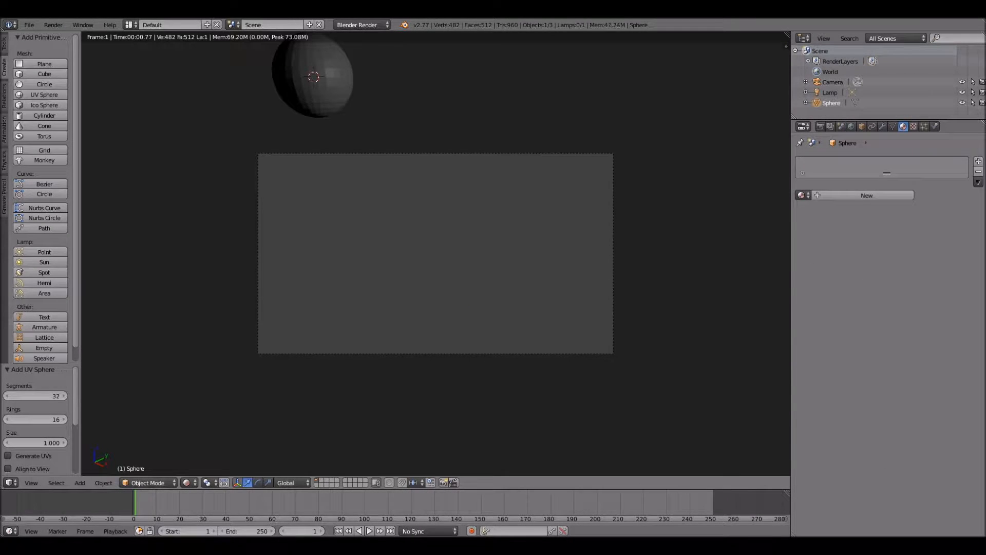
# - Move the sphere into the camera frame by about X 3.457, Y 0.647, Z -4.196 and shade it smooth
pyautogui.click(313, 76)
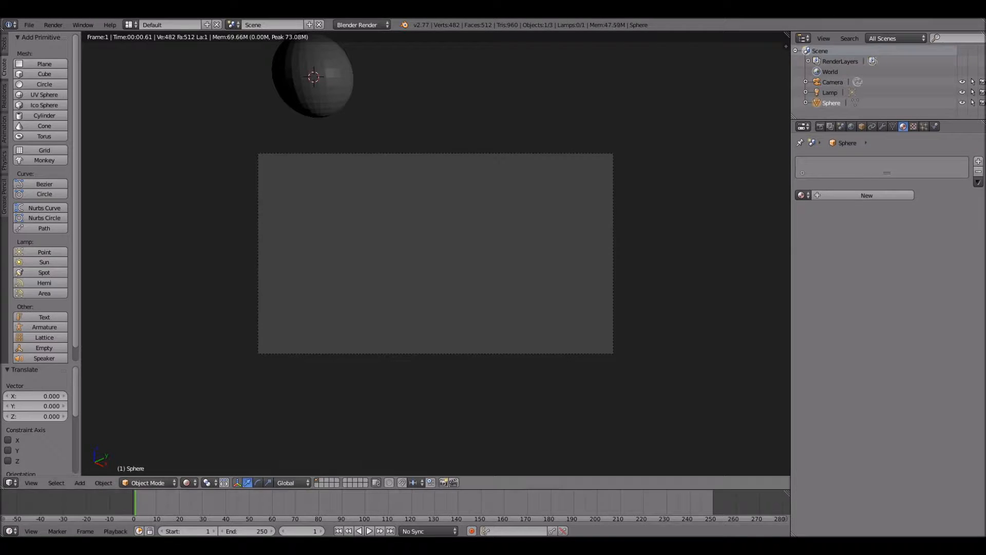
pyautogui.press('g')
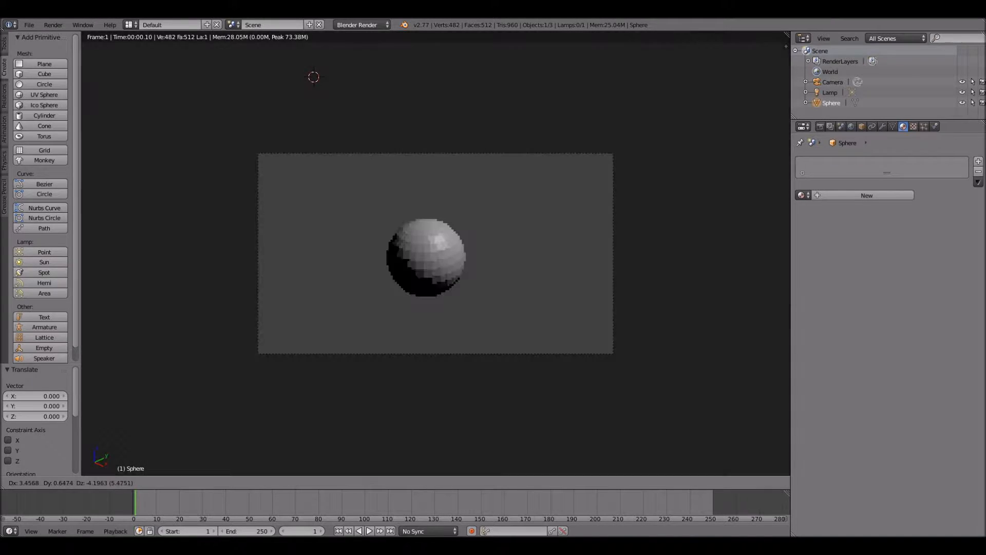
pyautogui.press('Return')
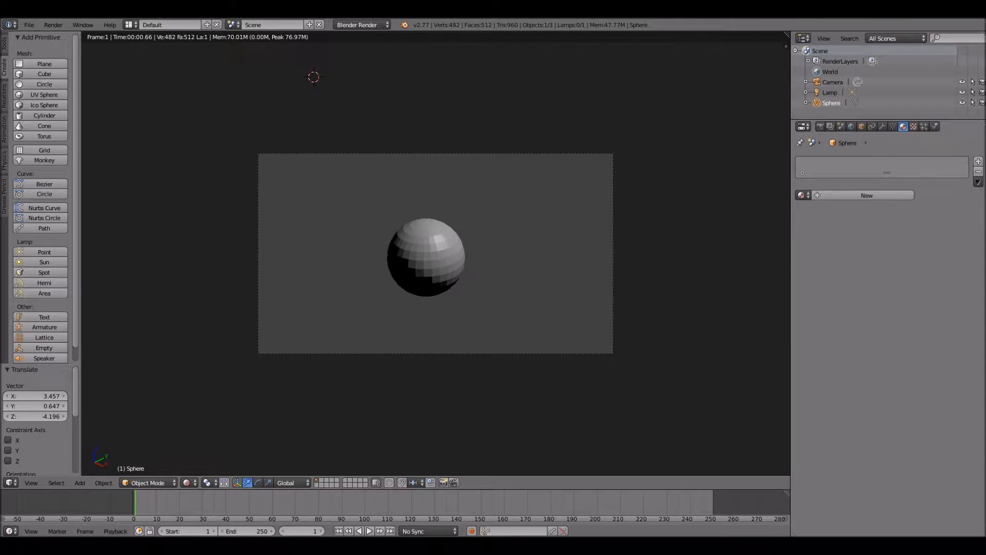
pyautogui.click(5, 44)
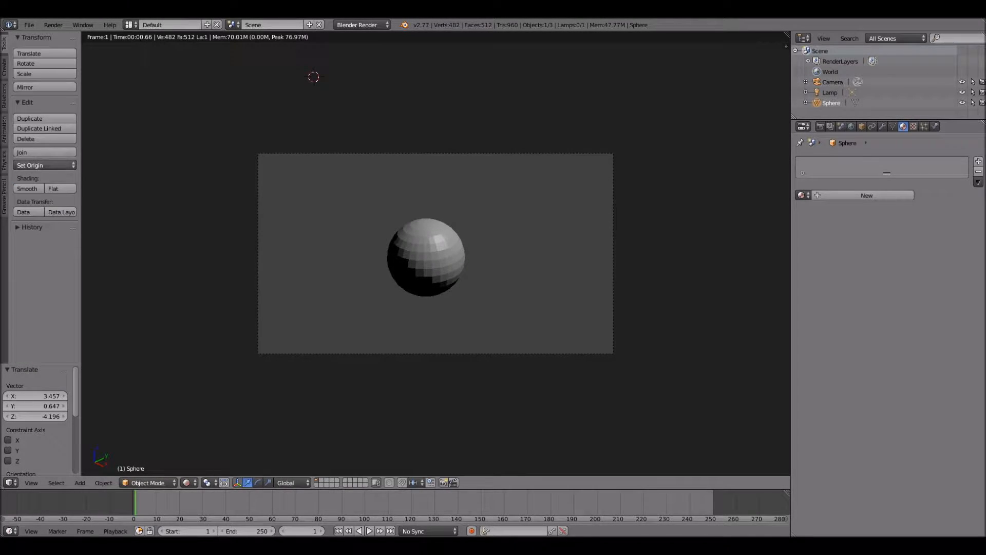
pyautogui.click(26, 188)
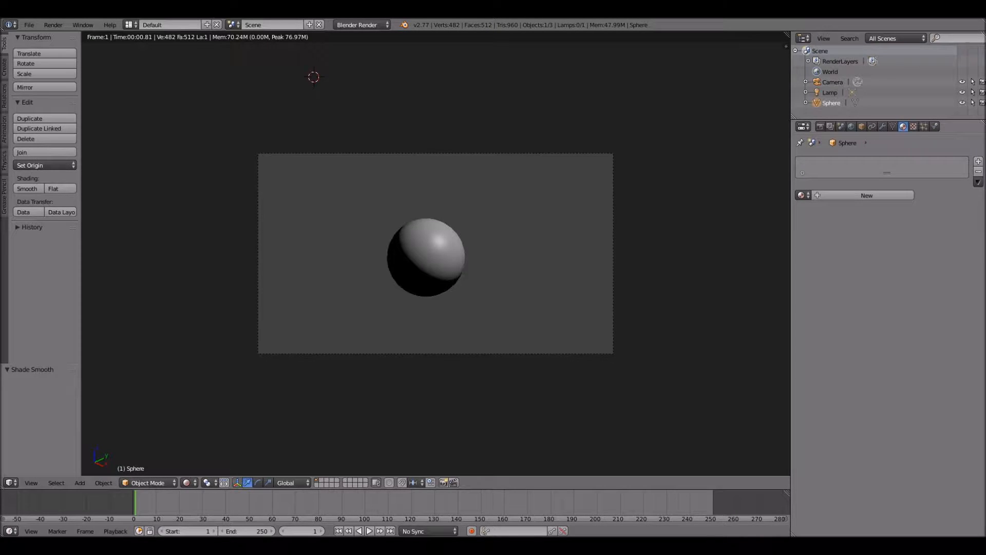
# - Give the sphere the green material and set its specular colour to turquoise
pyautogui.click(867, 195)
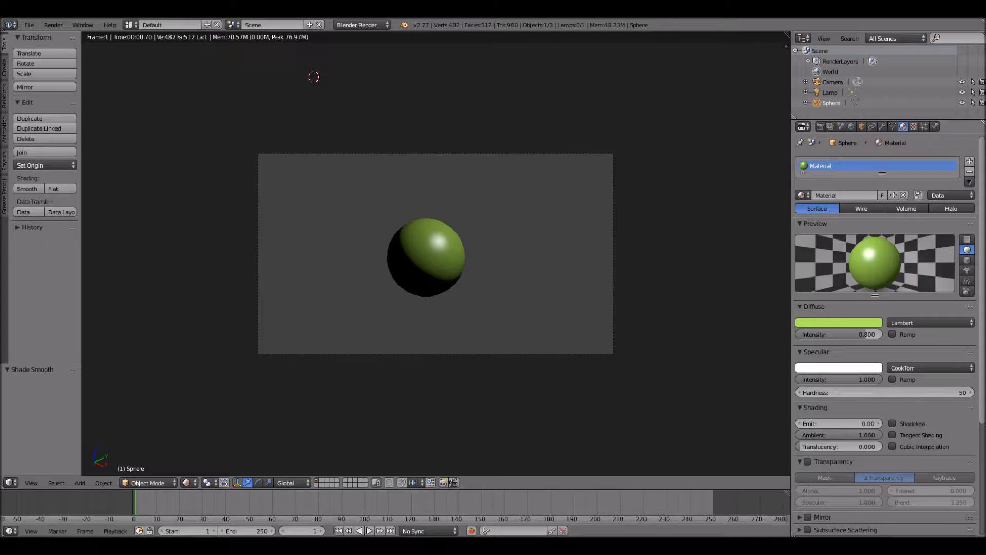
pyautogui.moveTo(873, 379)
pyautogui.mouseDown()
pyautogui.moveTo(797, 379)
pyautogui.moveTo(881, 380)
pyautogui.mouseUp()
pyautogui.click(839, 368)
pyautogui.moveTo(840, 267)
pyautogui.mouseDown()
pyautogui.moveTo(842, 293)
pyautogui.moveTo(822, 289)
pyautogui.moveTo(829, 242)
pyautogui.mouseUp()
# - Set the sphere material's Emit value to 0.69 and check the shading on the sphere up close
pyautogui.moveTo(519, 252)
pyautogui.mouseDown(button='middle')
pyautogui.moveTo(460, 246)
pyautogui.moveTo(479, 252)
pyautogui.mouseUp(button='middle')
pyautogui.moveTo(867, 423)
pyautogui.mouseDown()
pyautogui.moveTo(904, 423)
pyautogui.moveTo(879, 423)
pyautogui.mouseUp()
pyautogui.moveTo(514, 288); pyautogui.dragTo(458, 280, button='middle')
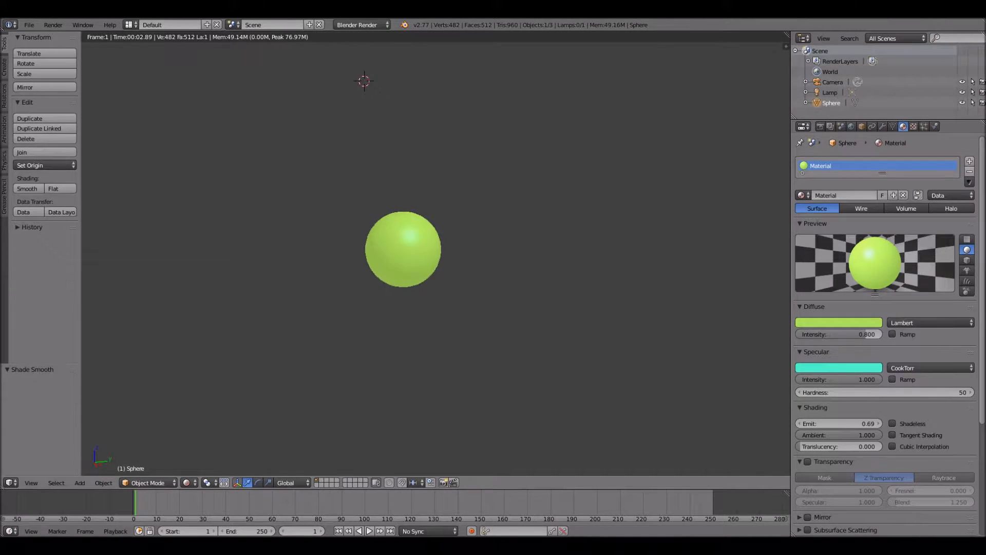
pyautogui.press('KP_Decimal')
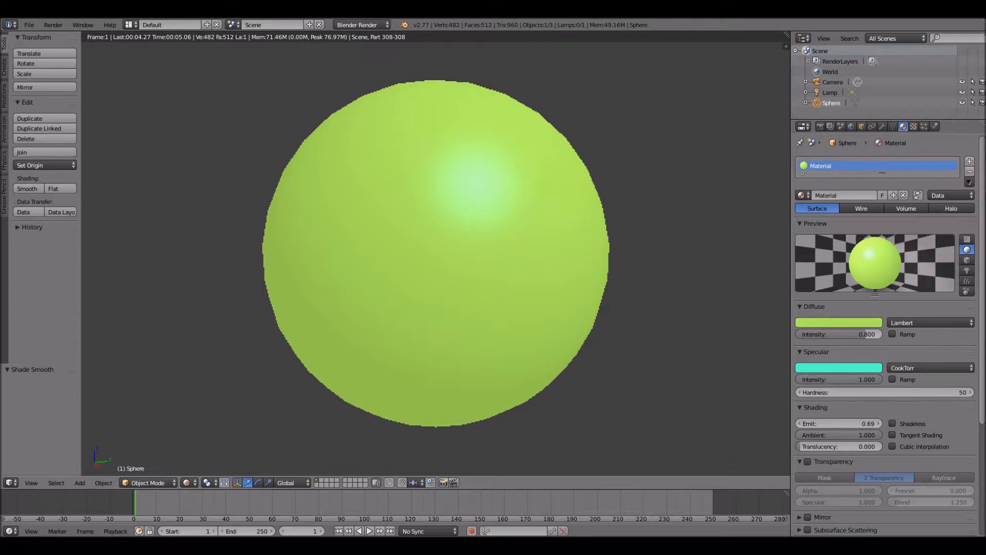
pyautogui.scroll(-1, 435, 253)
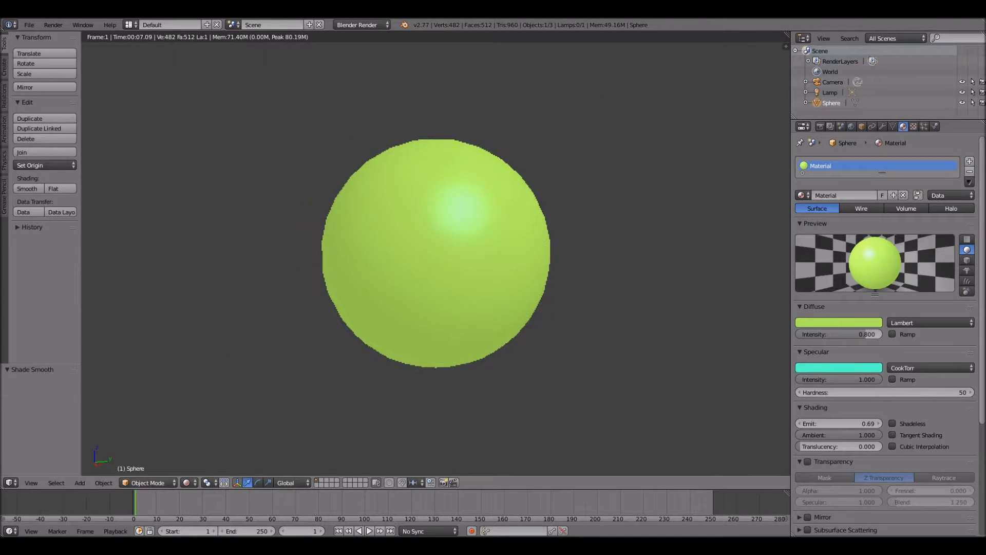
# - Set the sphere material's specular intensity to 0.667 and check the highlight from another angle
pyautogui.moveTo(493, 273); pyautogui.dragTo(436, 285, button='middle')
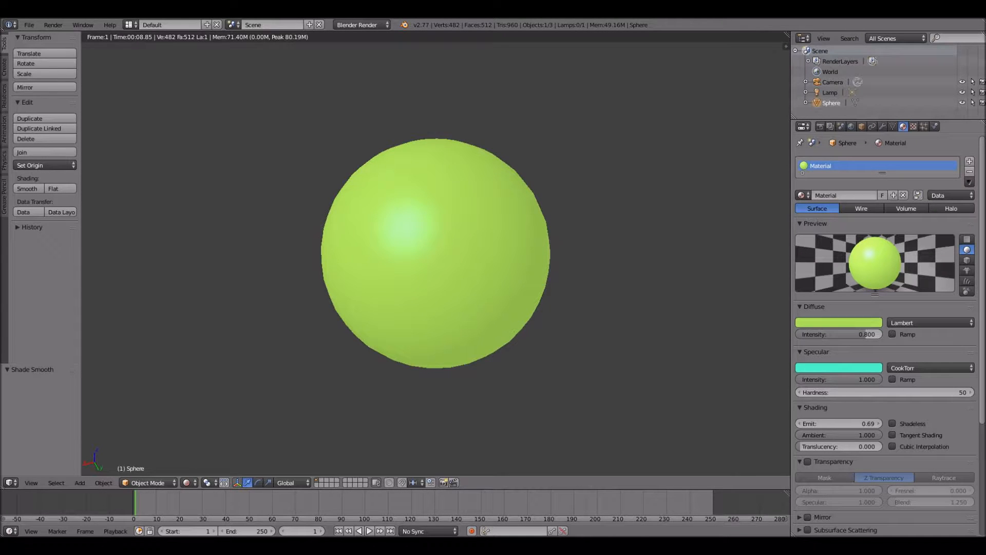
pyautogui.moveTo(868, 380); pyautogui.dragTo(839, 379)
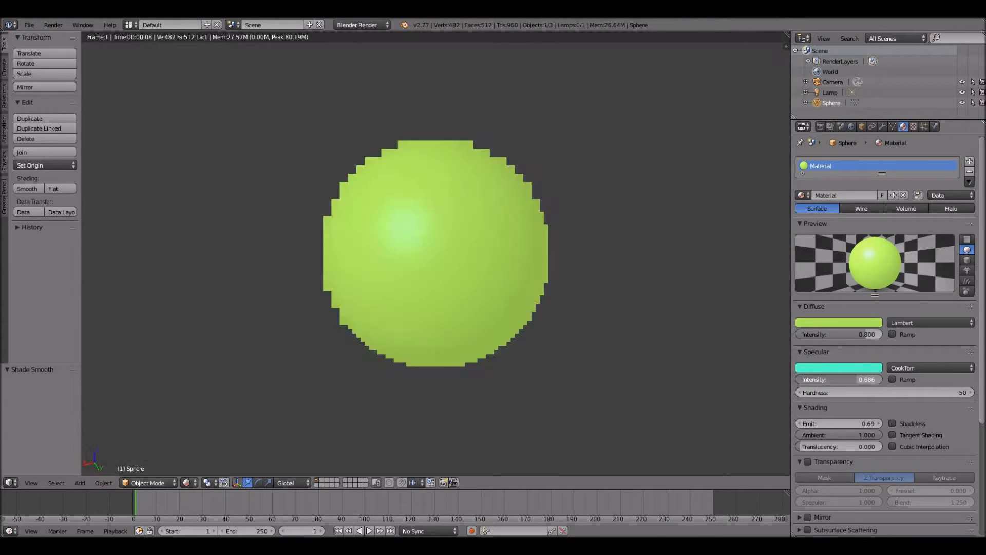
pyautogui.moveTo(437, 267); pyautogui.dragTo(509, 269, button='middle')
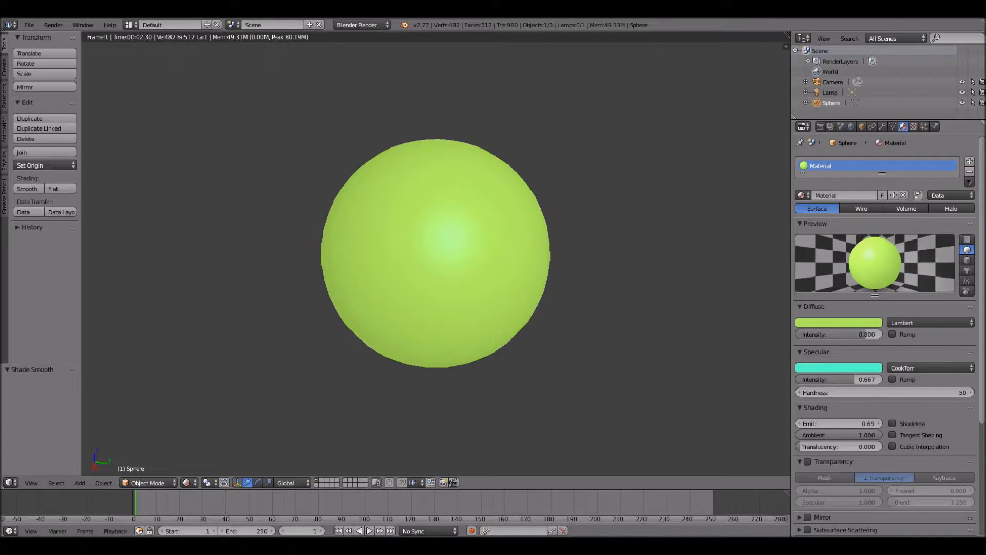
# - Switch the render engine to Cycles Render and view the sphere's shading from farther away and other angles
pyautogui.click(361, 25)
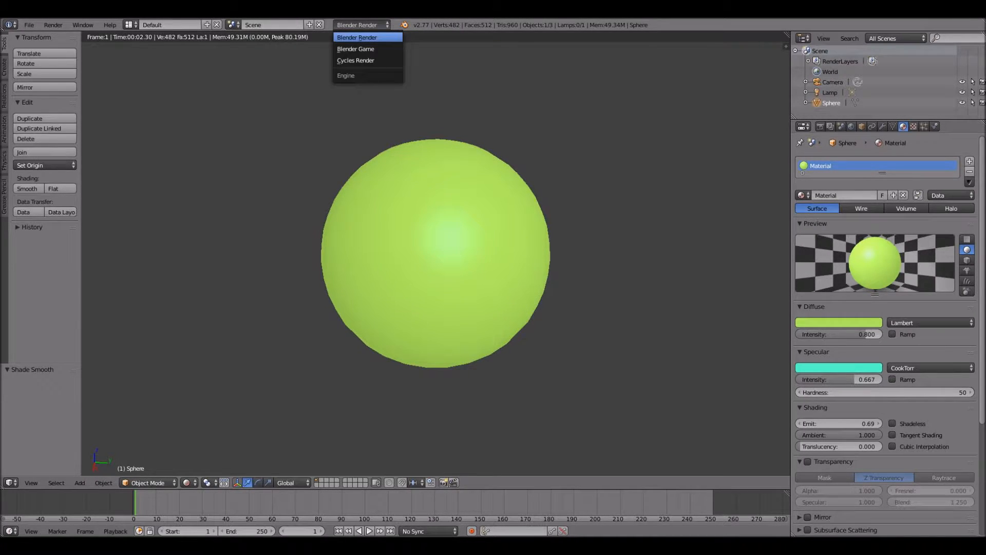
pyautogui.click(355, 60)
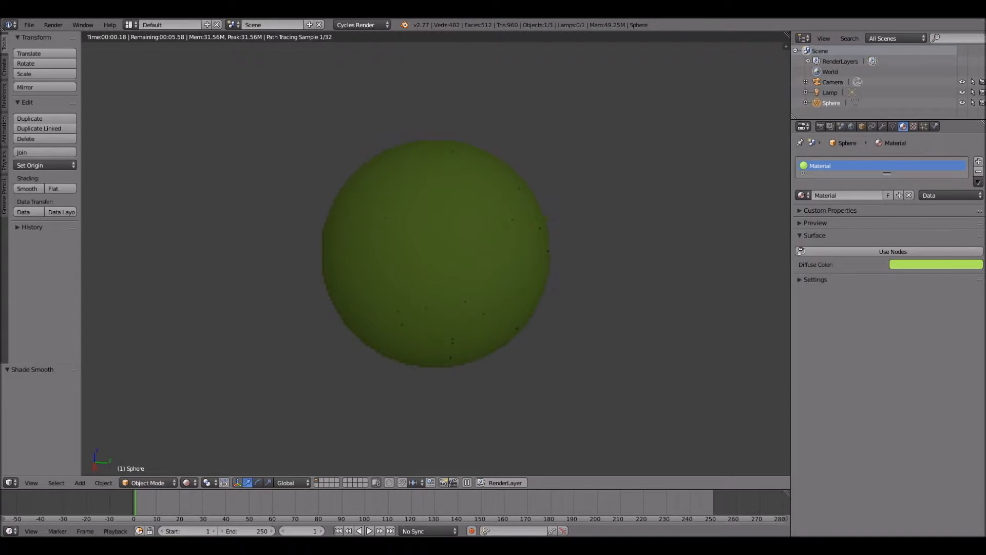
pyautogui.scroll(-4, 436, 253)
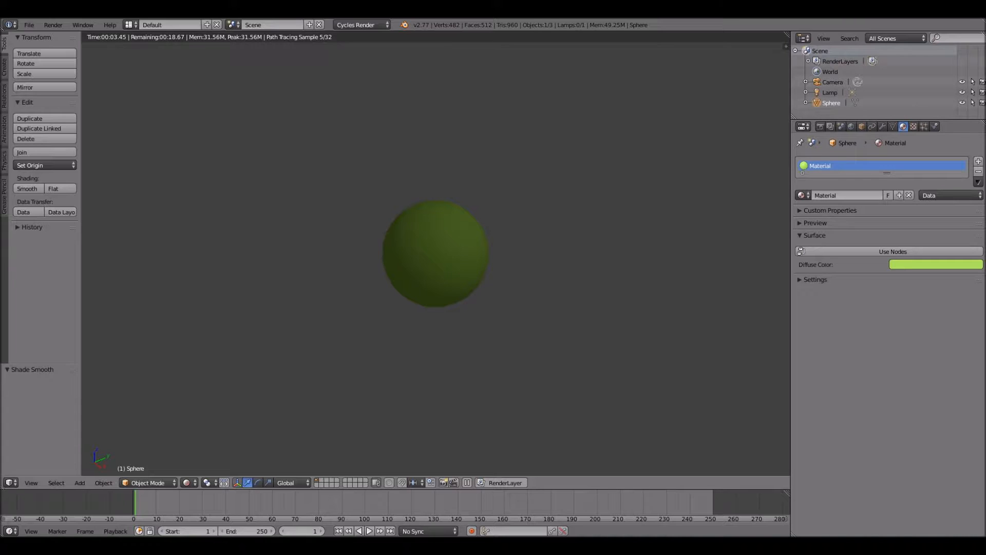
pyautogui.scroll(-2, 435, 254)
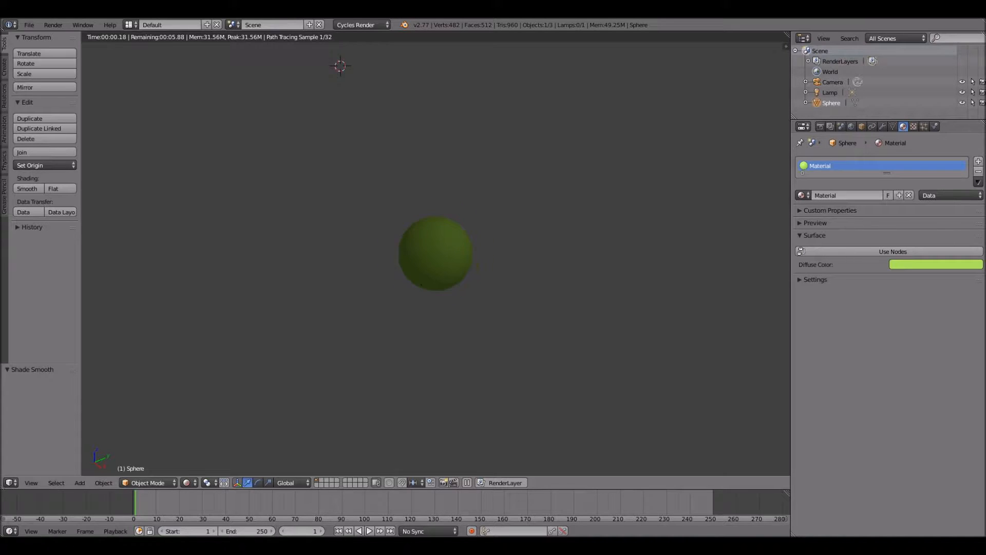
pyautogui.moveTo(483, 251); pyautogui.dragTo(419, 254, button='middle')
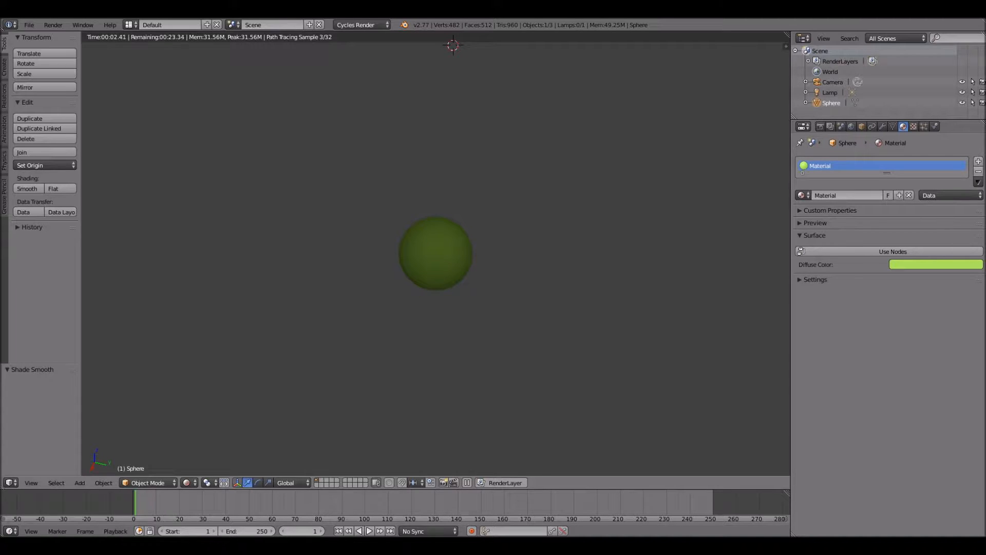
pyautogui.scroll(-2, 436, 253)
pyautogui.moveTo(435, 253); pyautogui.dragTo(452, 250, button='middle')
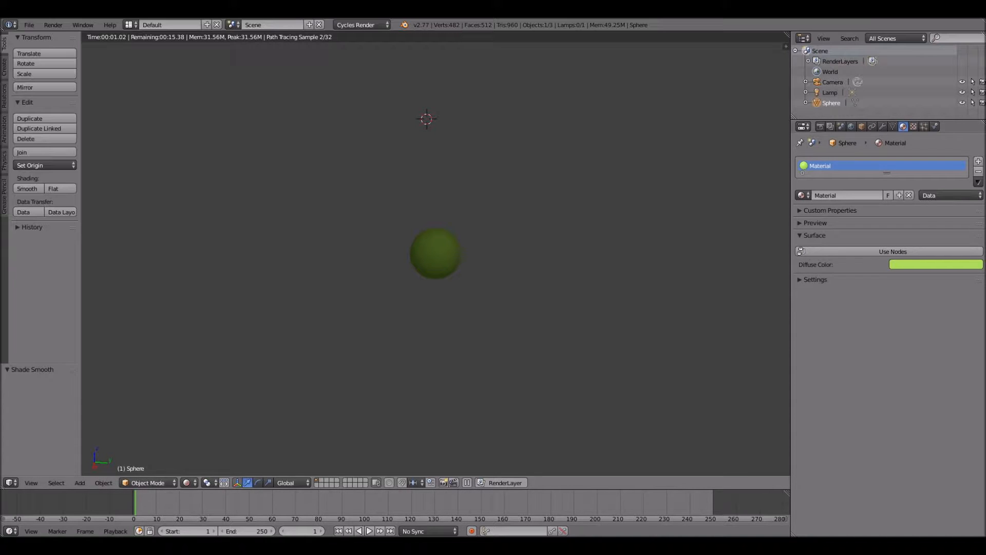
pyautogui.moveTo(436, 254)
pyautogui.mouseDown(button='middle')
pyautogui.moveTo(445, 236)
pyautogui.moveTo(421, 232)
pyautogui.moveTo(408, 213)
pyautogui.mouseUp(button='middle')
# - Change the sphere material's diffuse colour to a teal green
pyautogui.click(936, 264)
pyautogui.click(918, 172)
pyautogui.moveTo(918, 172); pyautogui.dragTo(916, 140)
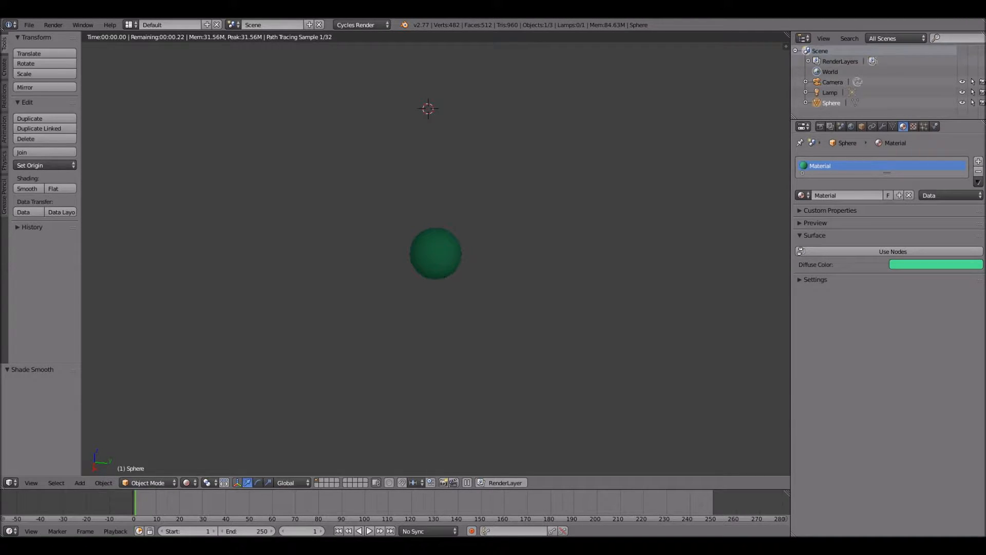
# - Enable shader nodes on the sphere's material and set its surface to Glass BSDF
pyautogui.click(893, 251)
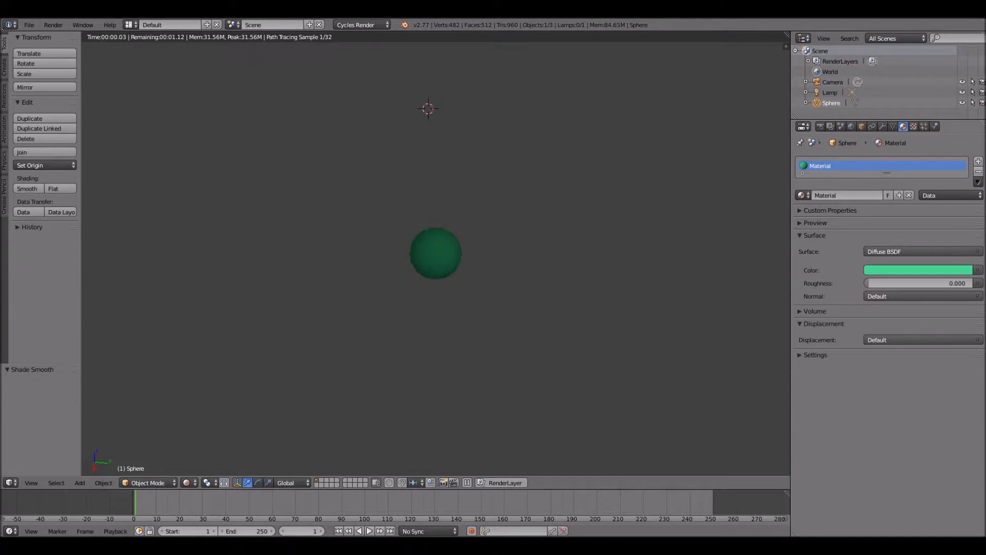
pyautogui.click(919, 251)
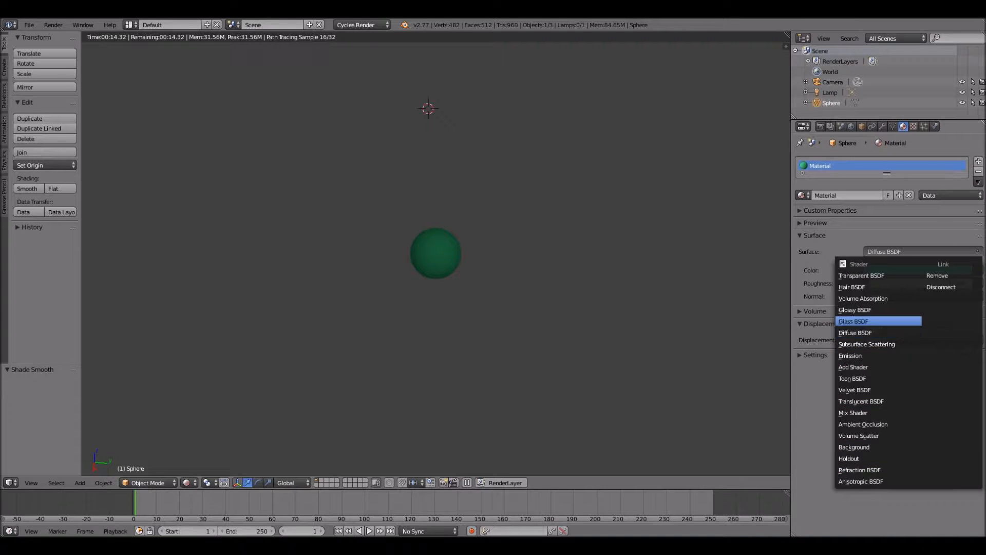
pyautogui.click(878, 322)
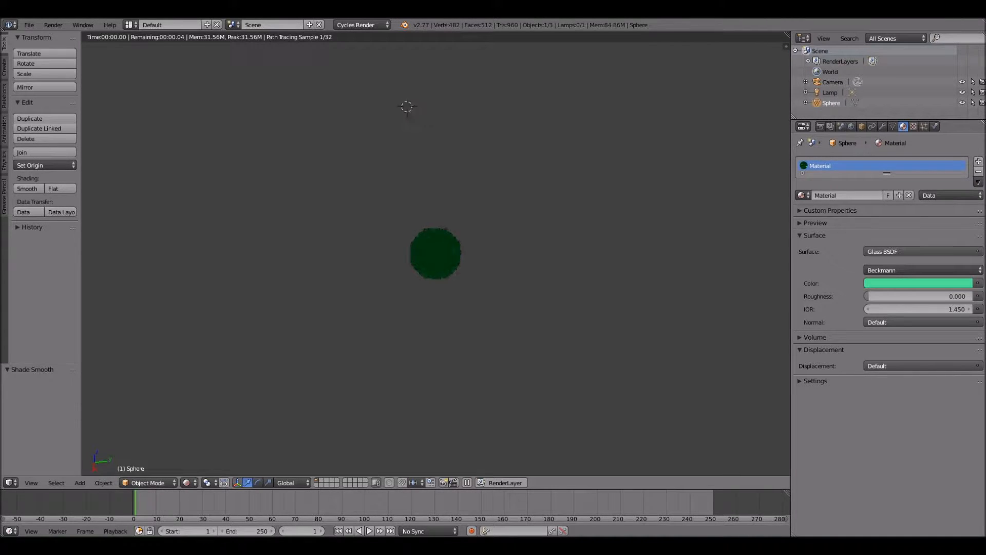
pyautogui.moveTo(436, 254); pyautogui.dragTo(462, 226, button='middle')
pyautogui.scroll(5, 435, 254)
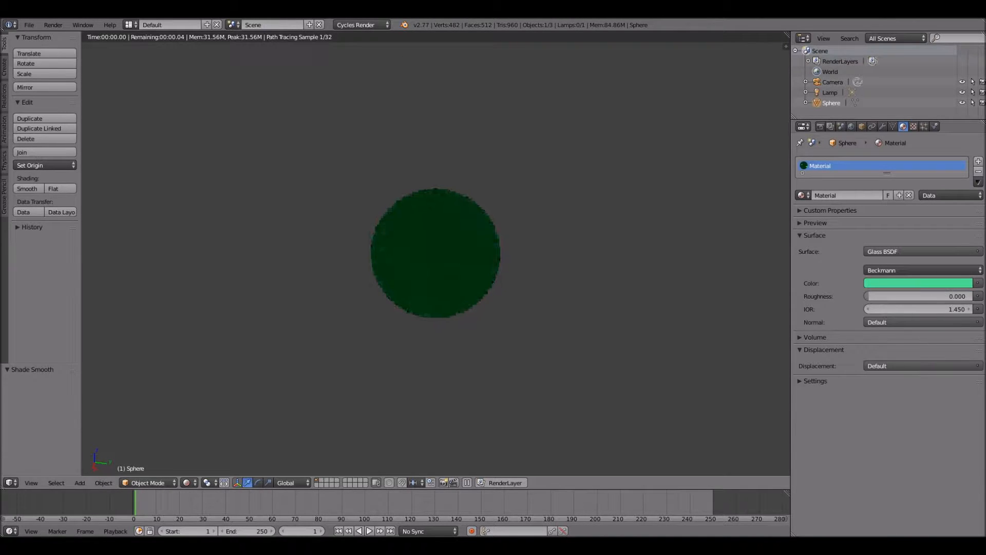
pyautogui.scroll(2, 436, 253)
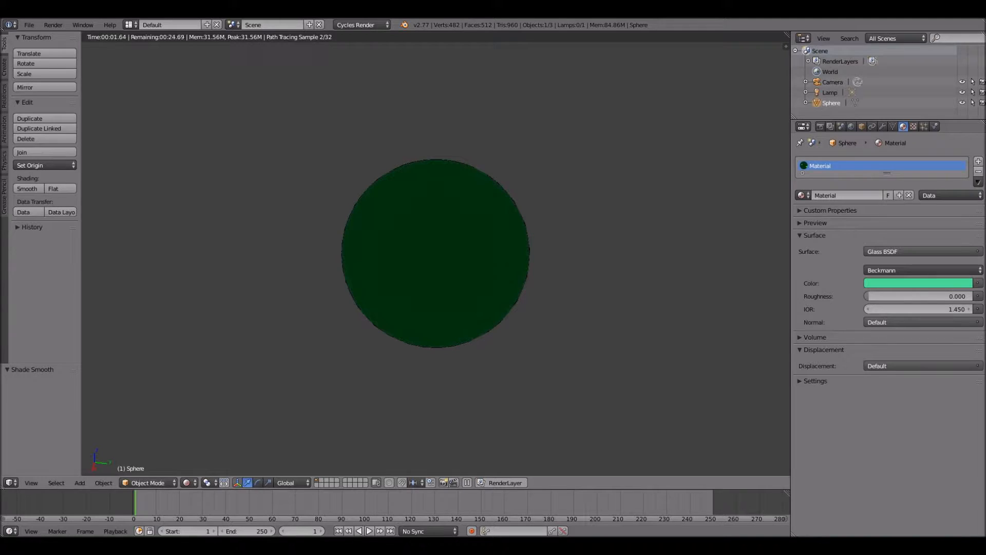
# - Add a cube in Solid shading and move it close to the sphere by about X 0.364, Y 2.246, Z -4.200
pyautogui.click(187, 482)
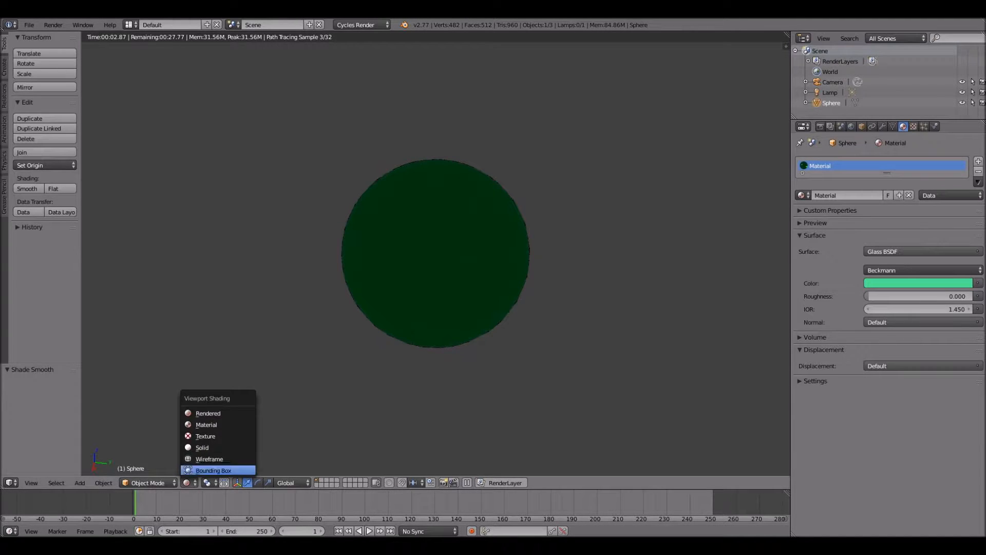
pyautogui.click(202, 447)
pyautogui.scroll(-5, 435, 253)
pyautogui.click(4, 67)
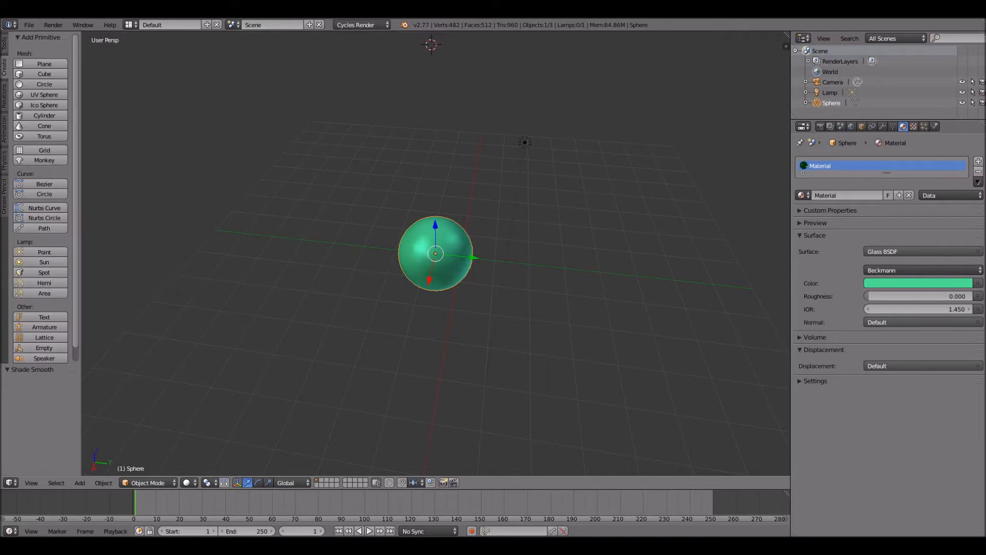
pyautogui.click(45, 74)
pyautogui.moveTo(462, 226); pyautogui.dragTo(375, 197, button='middle')
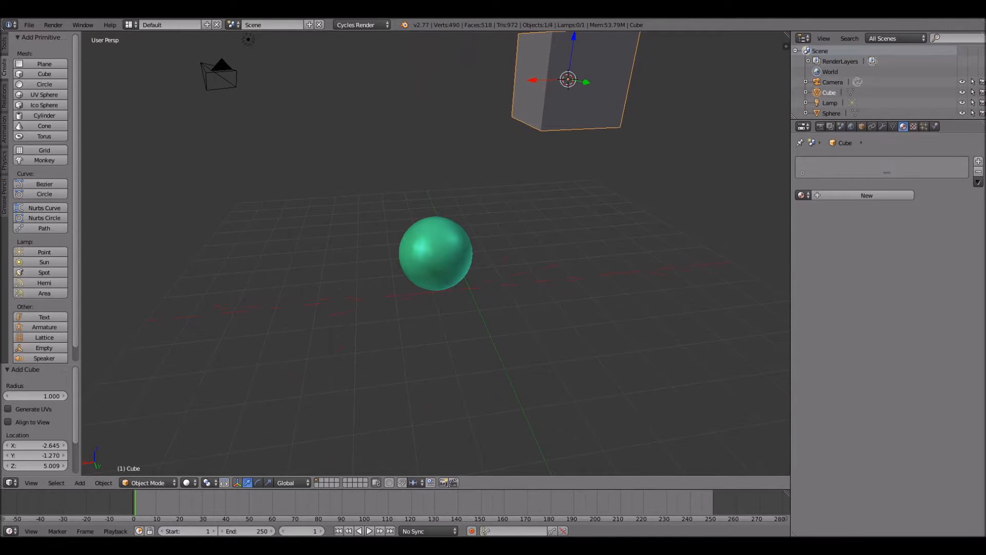
pyautogui.press('g')
pyautogui.click(378, 390)
pyautogui.moveTo(391, 360); pyautogui.dragTo(334, 421, button='middle')
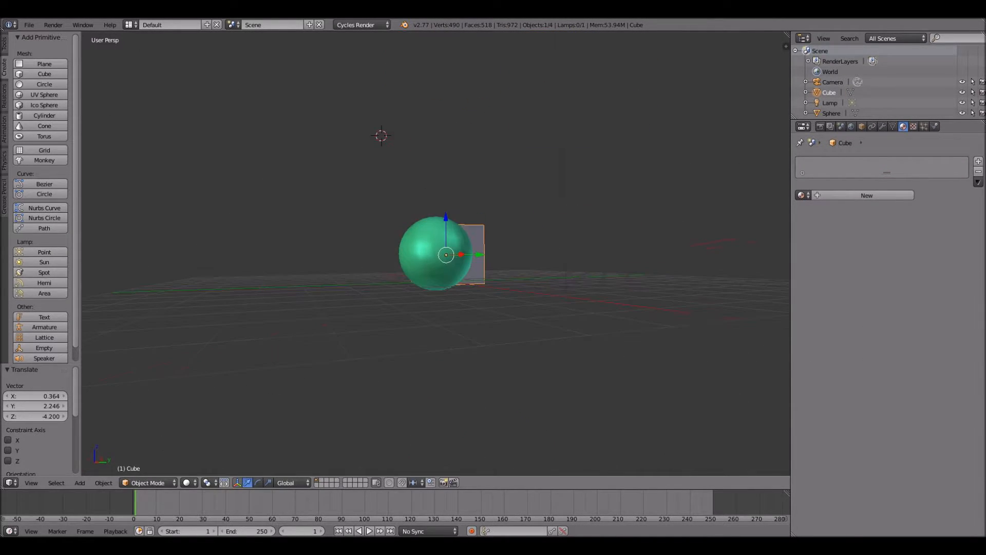
# - Show the viewport in Rendered shading and examine up close how the cube looks through the glass sphere
pyautogui.click(188, 482)
pyautogui.click(208, 413)
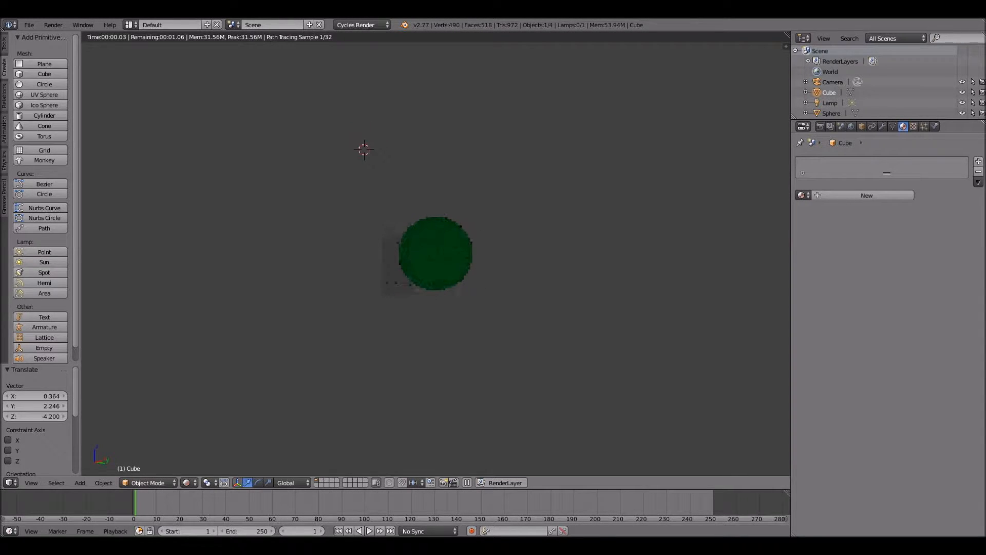
pyautogui.scroll(5, 353, 115)
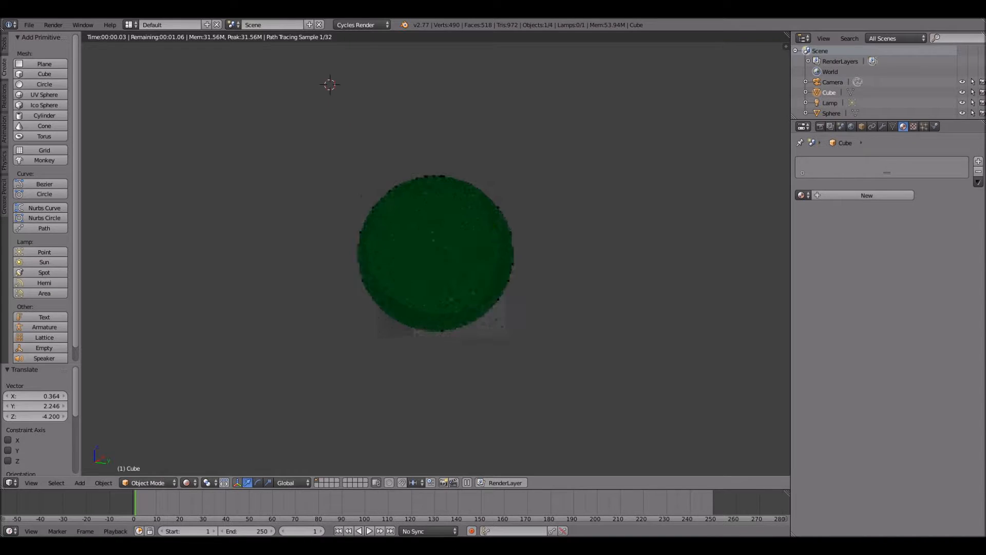
# - Set the glass sphere's roughness to 0.488 and check it beside the cube
pyautogui.rightClick(441, 249)
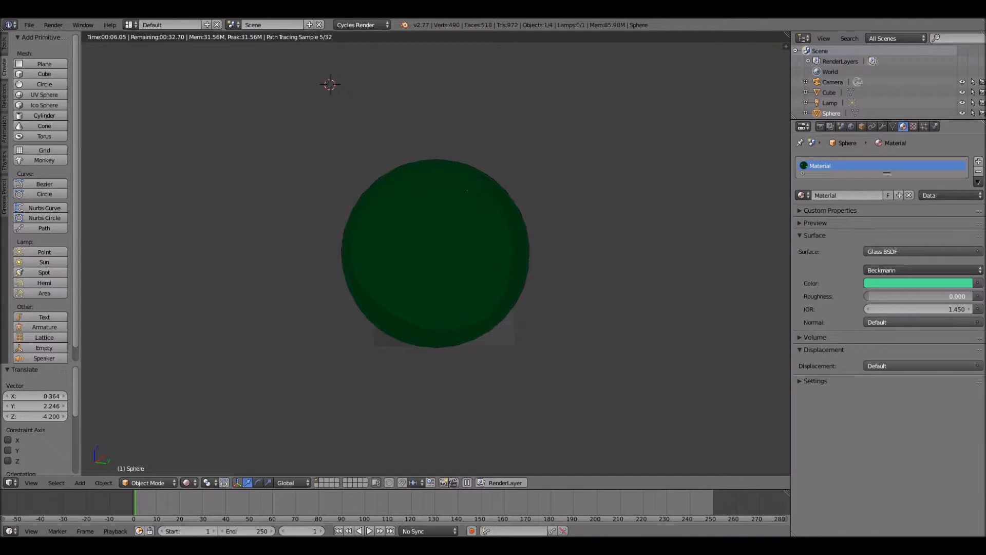
pyautogui.moveTo(874, 296); pyautogui.dragTo(925, 297)
pyautogui.moveTo(662, 268); pyautogui.dragTo(602, 284, button='middle')
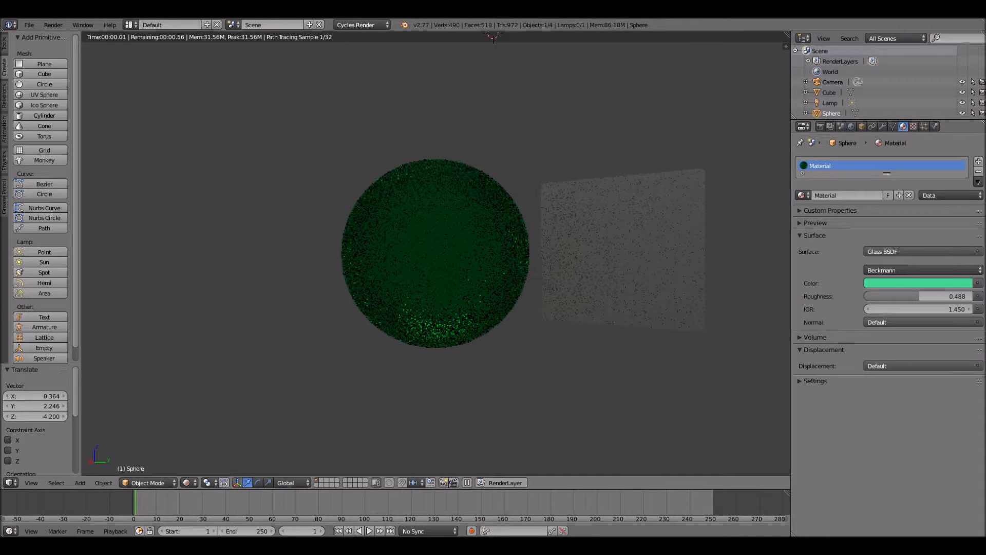
pyautogui.moveTo(602, 284); pyautogui.dragTo(575, 284, button='middle')
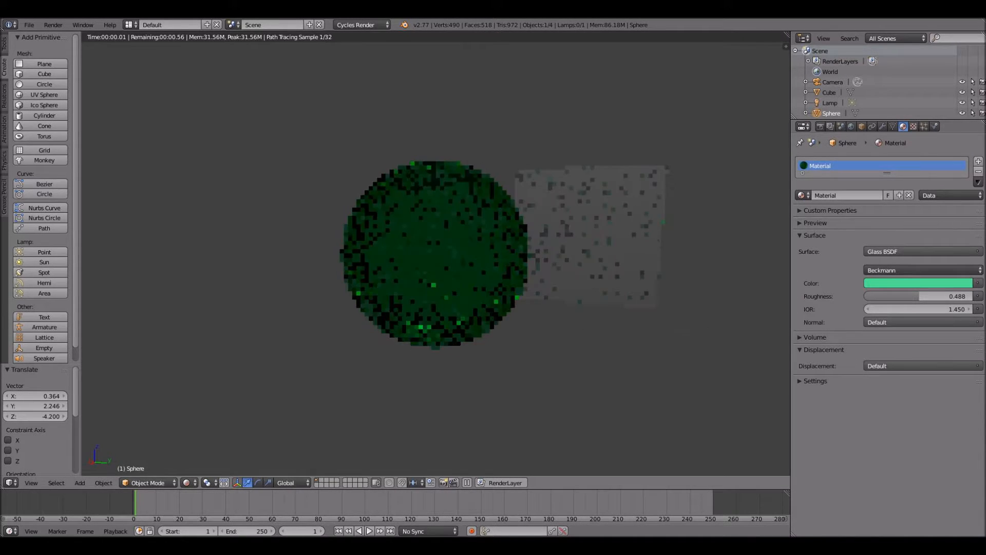
# - Delete the cube next to the sphere
pyautogui.rightClick(590, 236)
pyautogui.keyDown('alt'); pyautogui.rightClick(567, 221); pyautogui.keyUp('alt')
pyautogui.click(571, 227)
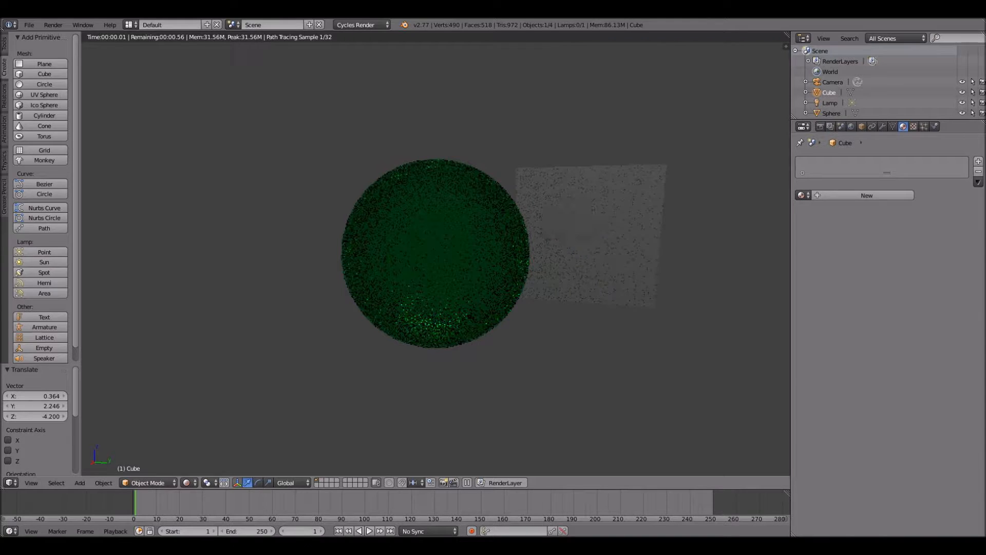
pyautogui.press('x')
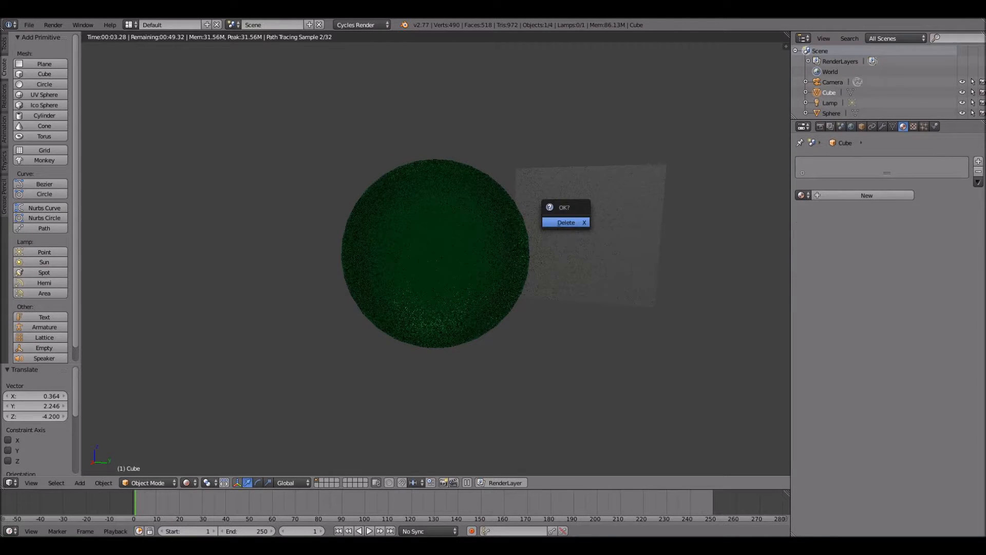
pyautogui.press('Return')
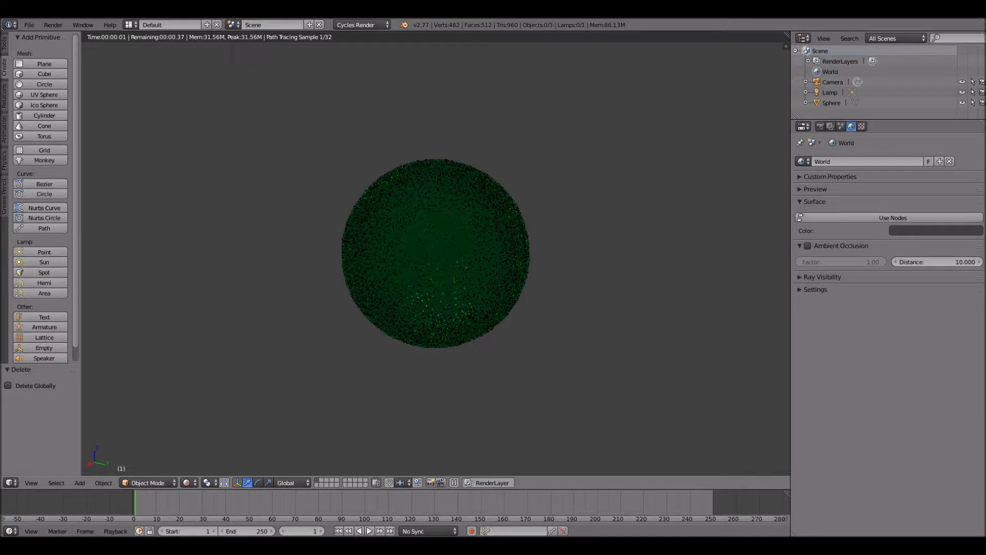
# - Change the sphere material's surface to Glossy BSDF and inspect it in Rendered shading
pyautogui.click(831, 103)
pyautogui.click(903, 127)
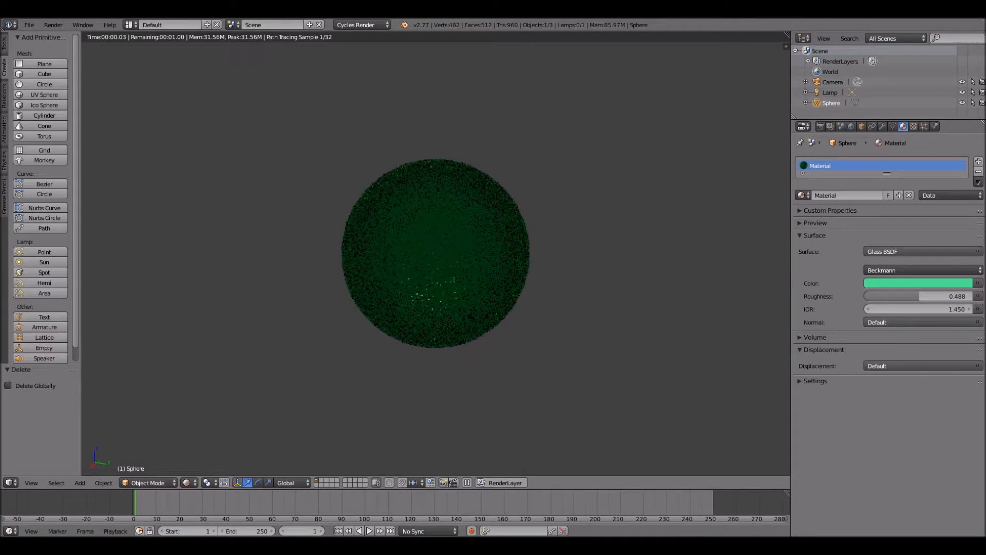
pyautogui.hotkey('shift', 'z')
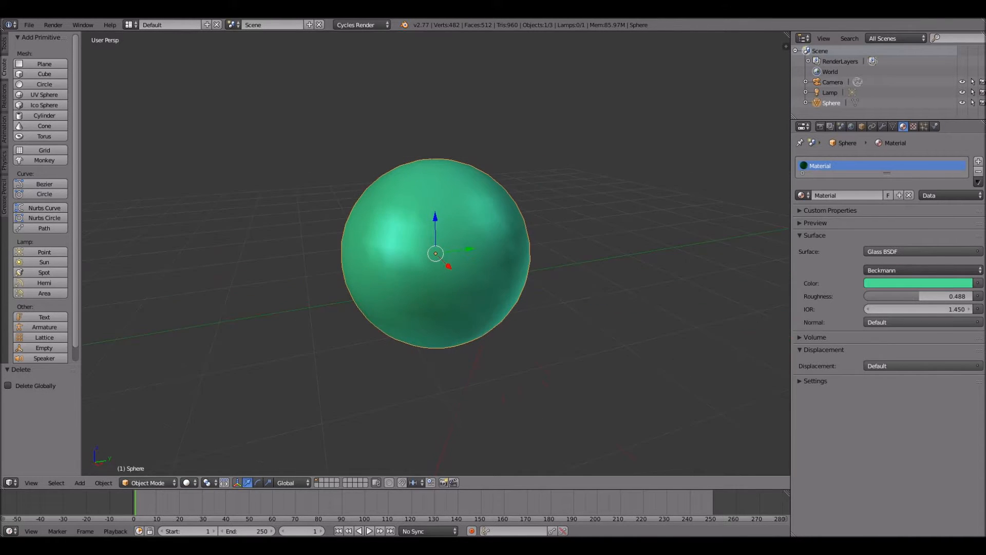
pyautogui.click(893, 251)
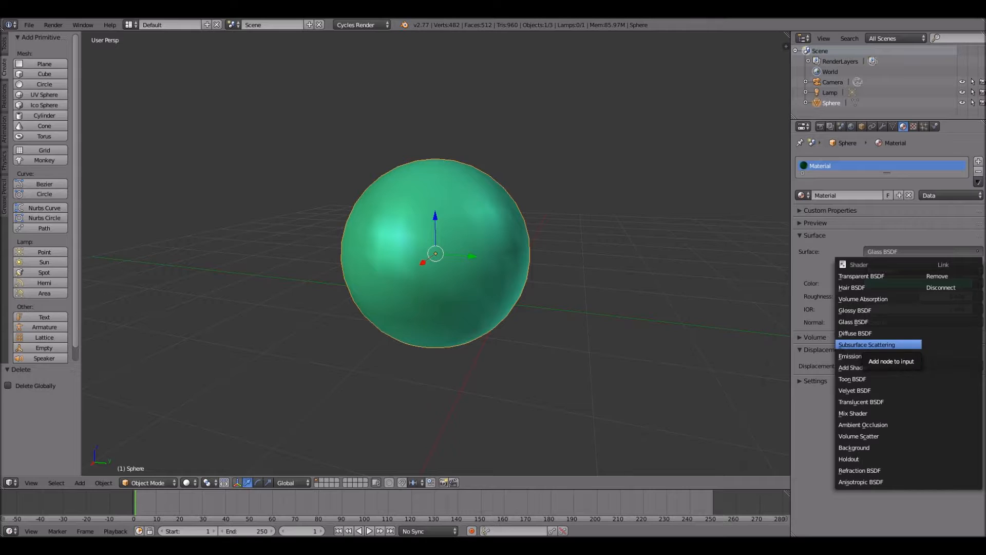
pyautogui.click(855, 311)
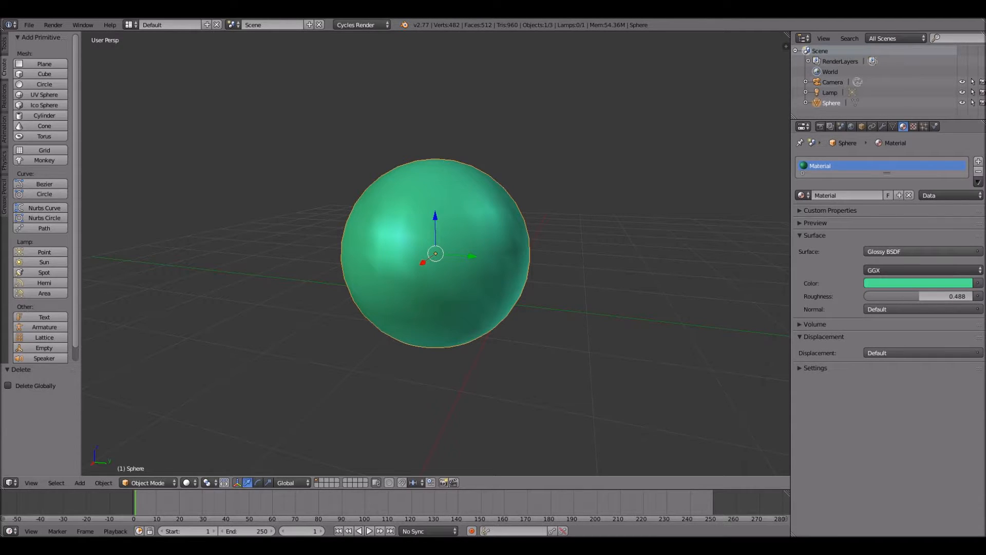
pyautogui.click(186, 482)
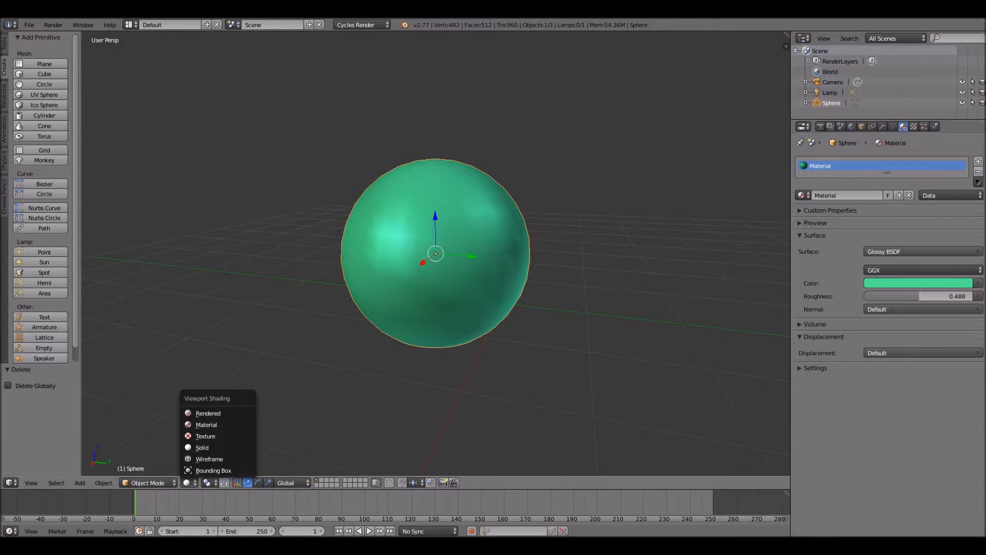
pyautogui.click(208, 413)
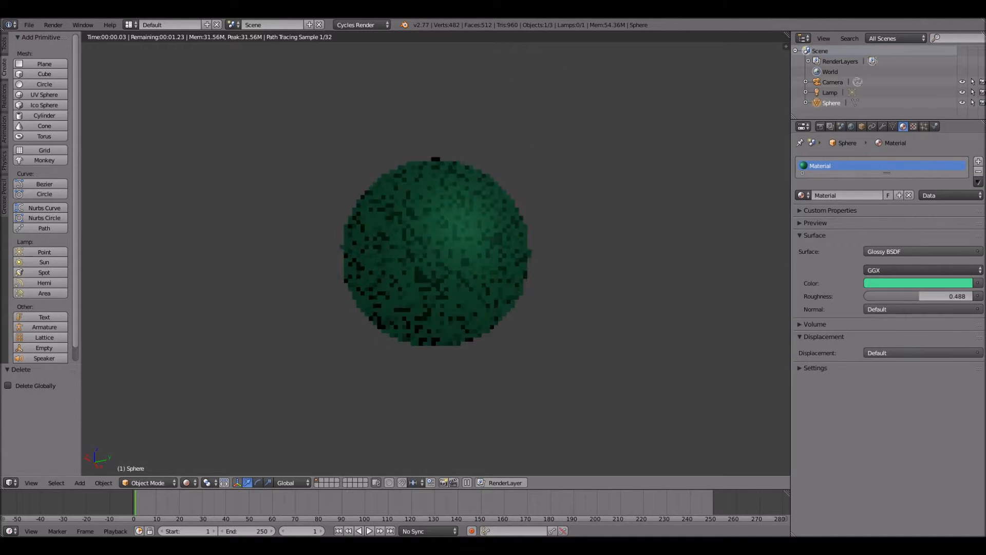
pyautogui.moveTo(437, 288); pyautogui.dragTo(372, 257, button='middle')
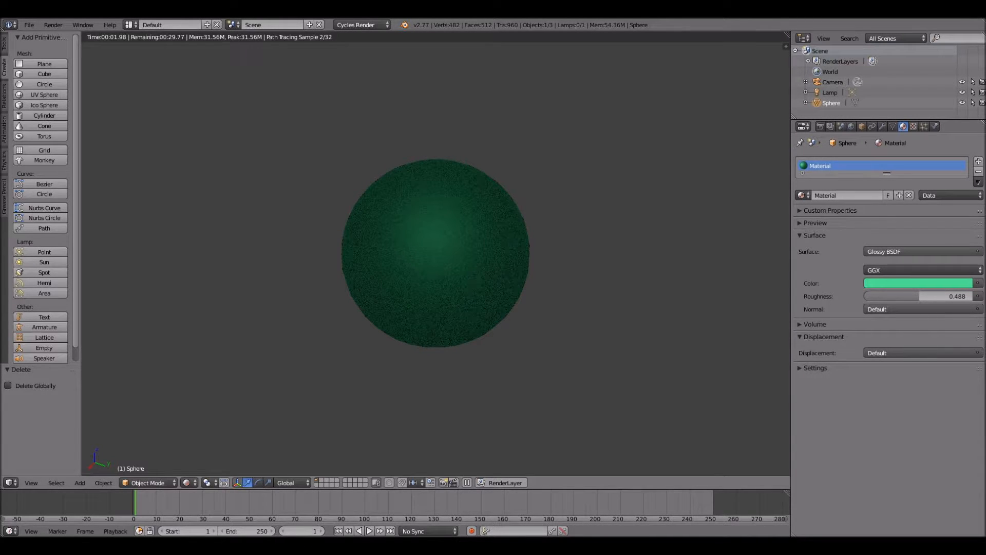
# - Try roughness values of 0.010 and 0.303 on the glossy sphere and compare the highlights
pyautogui.moveTo(920, 296); pyautogui.dragTo(864, 297)
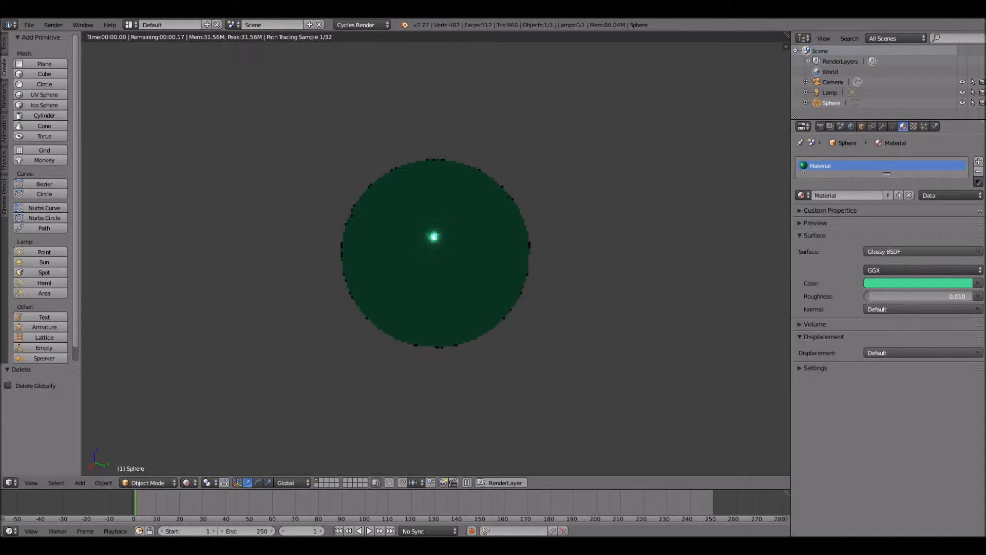
pyautogui.moveTo(865, 297); pyautogui.dragTo(898, 296)
pyautogui.click(354, 297)
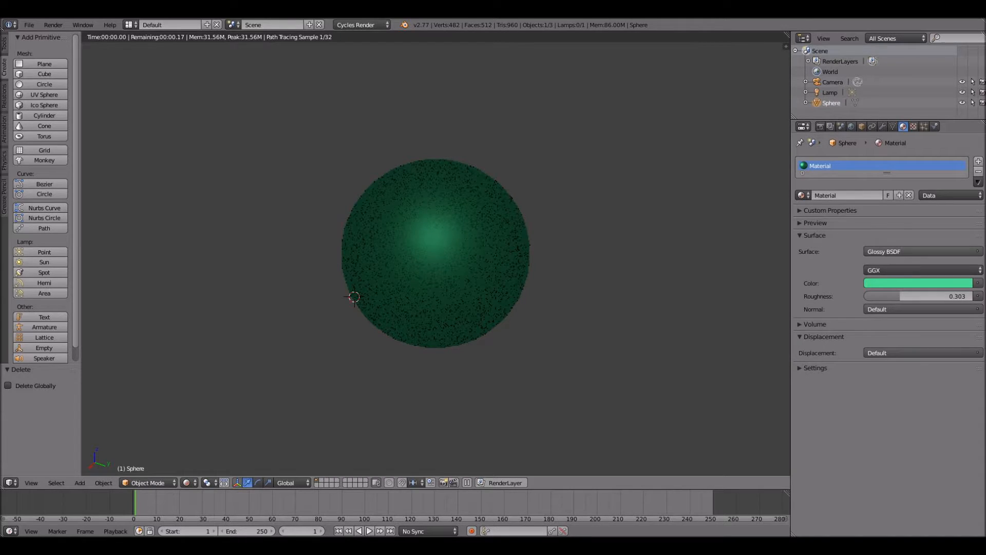
pyautogui.moveTo(437, 308); pyautogui.dragTo(460, 329, button='middle')
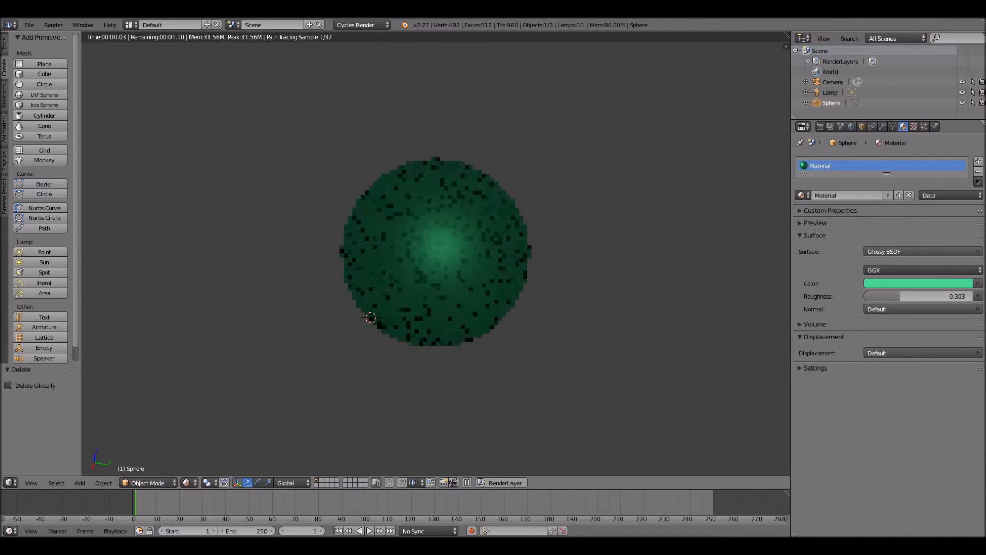
# - Set the glossy material's roughness to 0.249 and expand the material preview
pyautogui.moveTo(901, 297); pyautogui.dragTo(894, 296)
pyautogui.click(816, 222)
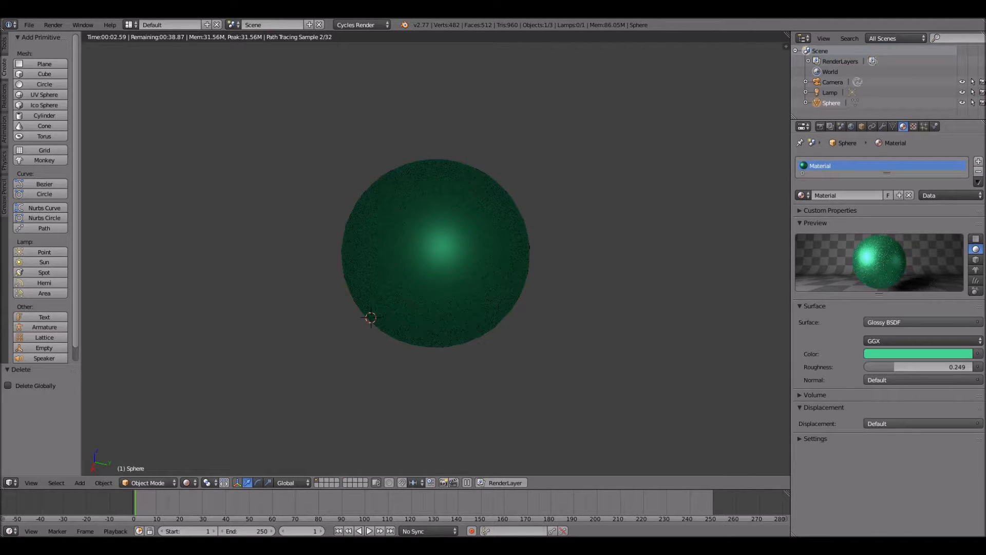
# - Enlarge the material preview and inspect the glossy sphere's highlight from different angles
pyautogui.click(814, 307)
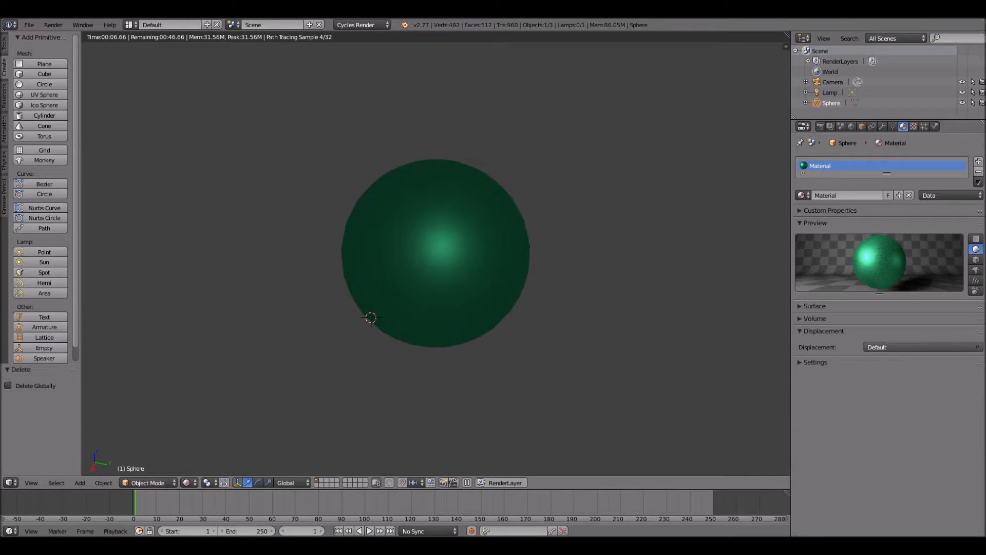
pyautogui.click(814, 306)
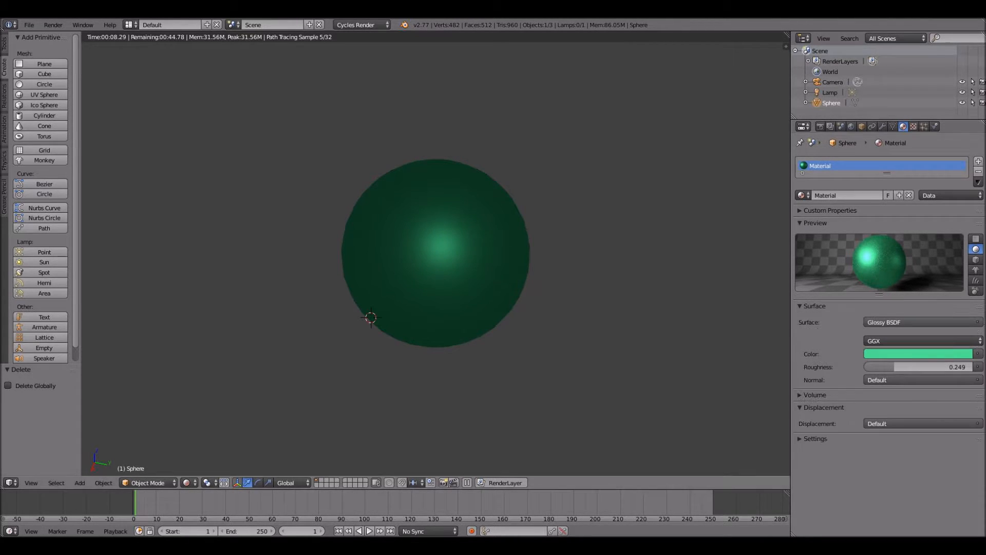
pyautogui.moveTo(437, 257)
pyautogui.mouseDown(button='middle')
pyautogui.moveTo(484, 271)
pyautogui.moveTo(531, 260)
pyautogui.moveTo(465, 231)
pyautogui.mouseUp(button='middle')
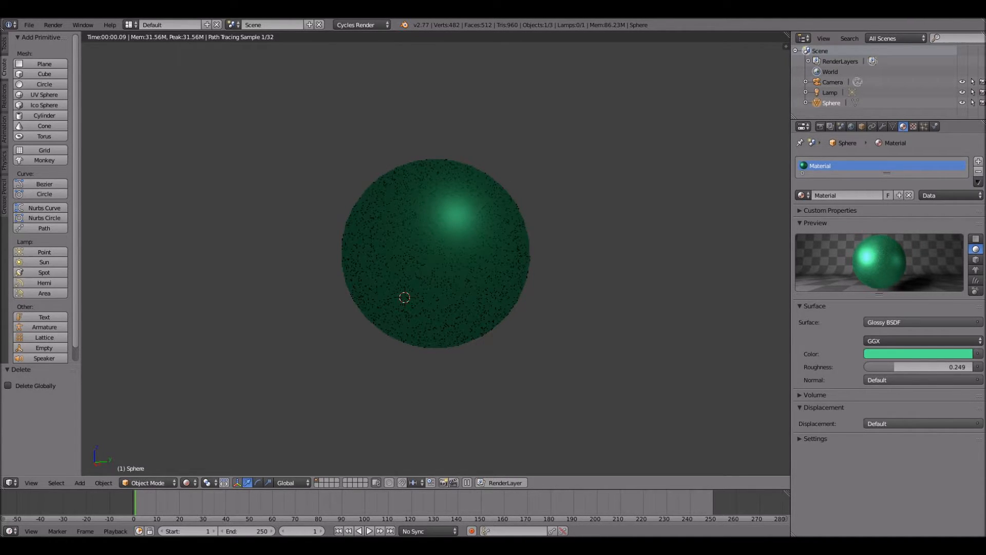
pyautogui.moveTo(879, 294); pyautogui.dragTo(880, 328)
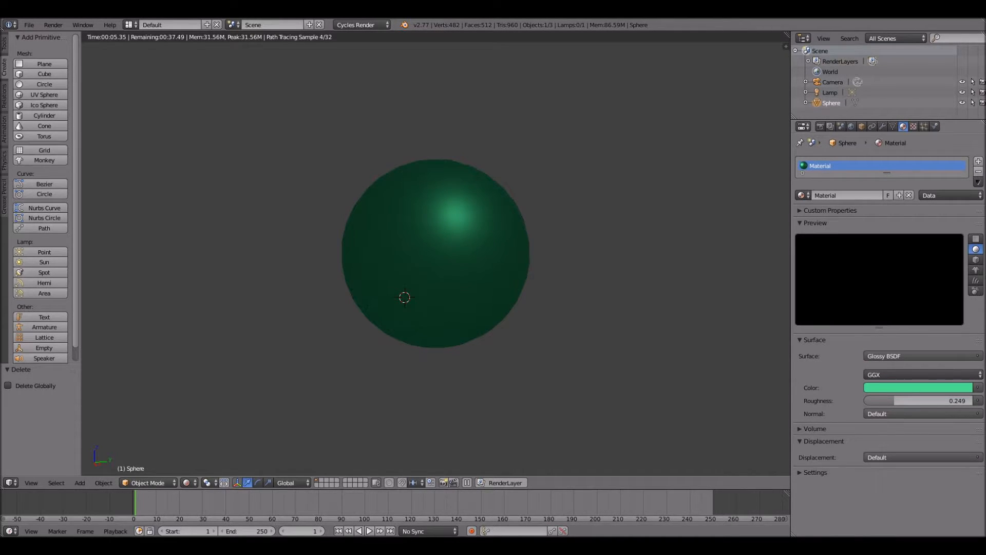
pyautogui.click(461, 323)
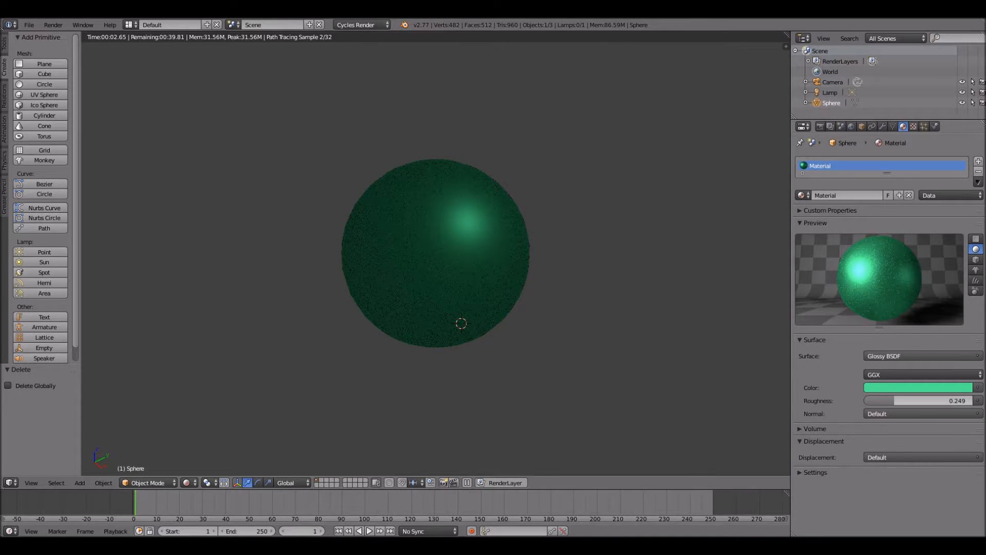
# - Change the sphere material's surface to Emission and inspect it in the rendered viewport
pyautogui.click(923, 356)
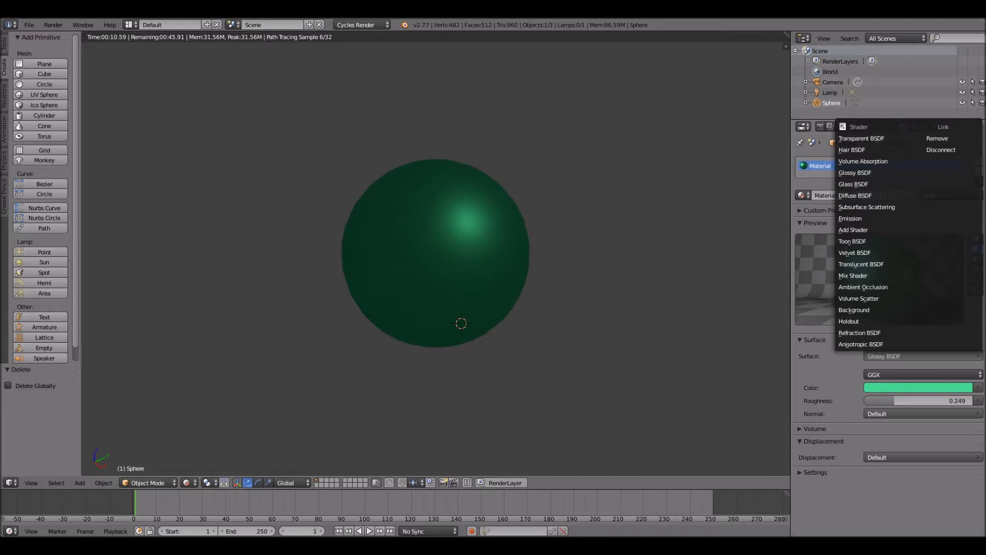
pyautogui.click(879, 219)
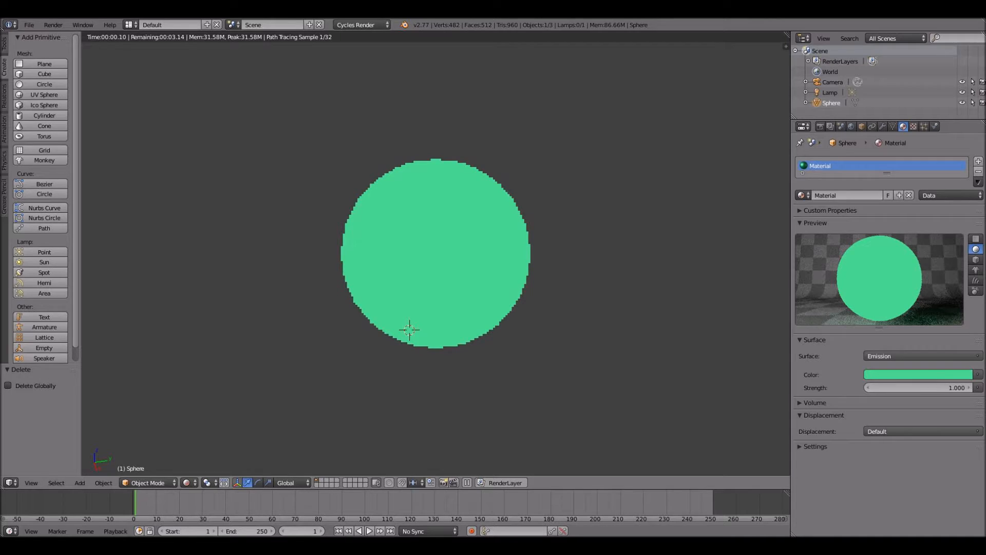
pyautogui.moveTo(423, 286); pyautogui.dragTo(447, 269, button='middle')
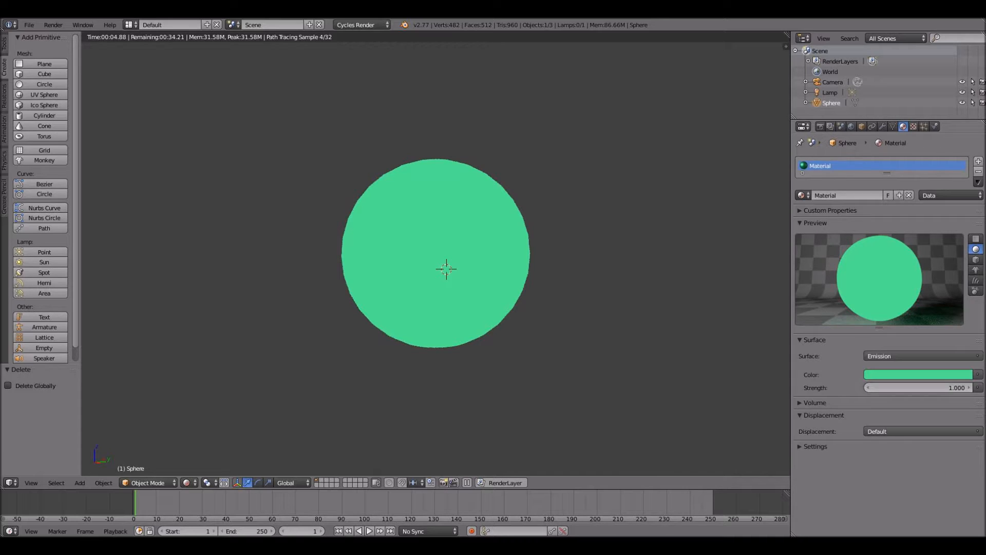
# - Set the emission strength to 4.500 and examine the glowing sphere from several angles
pyautogui.moveTo(918, 388); pyautogui.dragTo(946, 388)
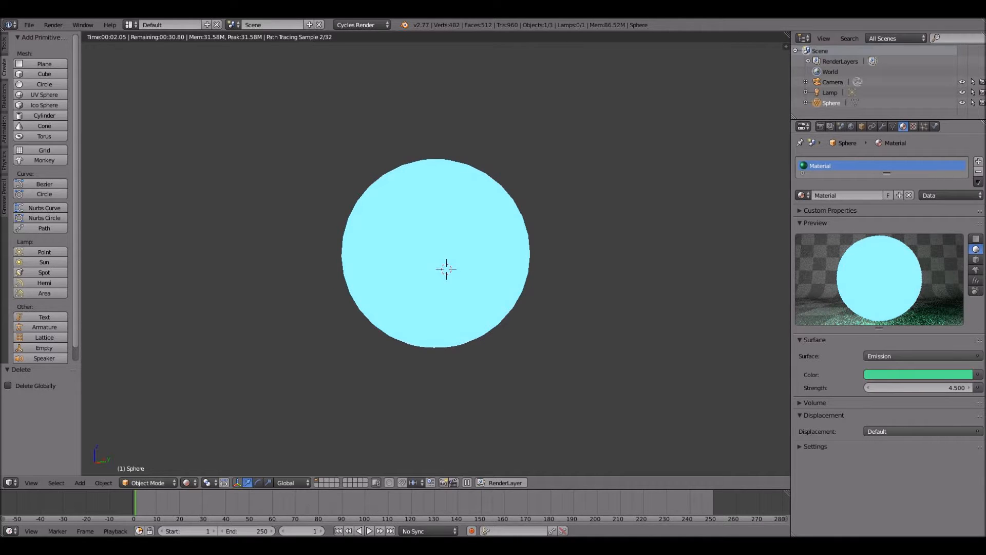
pyautogui.click(394, 287)
pyautogui.moveTo(394, 287); pyautogui.dragTo(378, 287, button='middle')
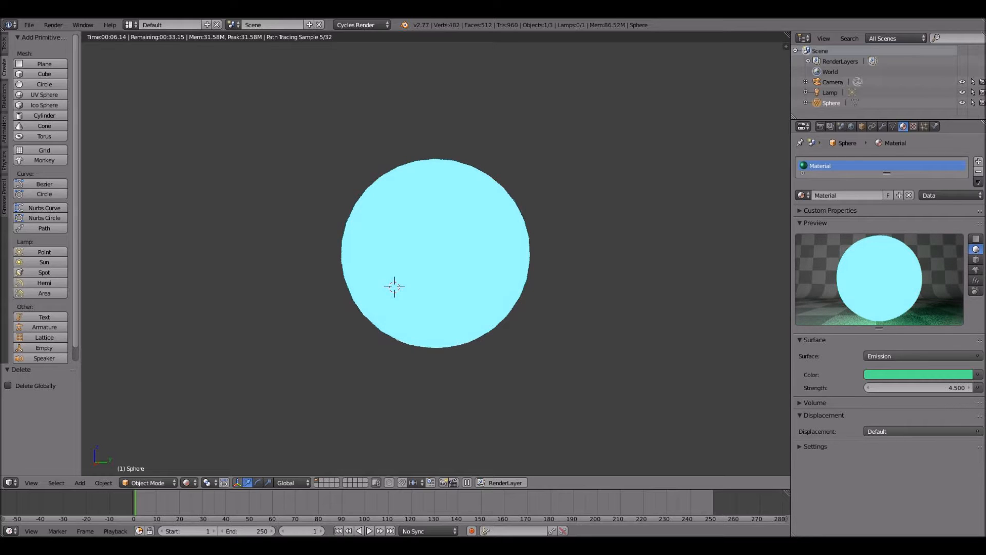
pyautogui.moveTo(437, 267); pyautogui.dragTo(411, 246, button='middle')
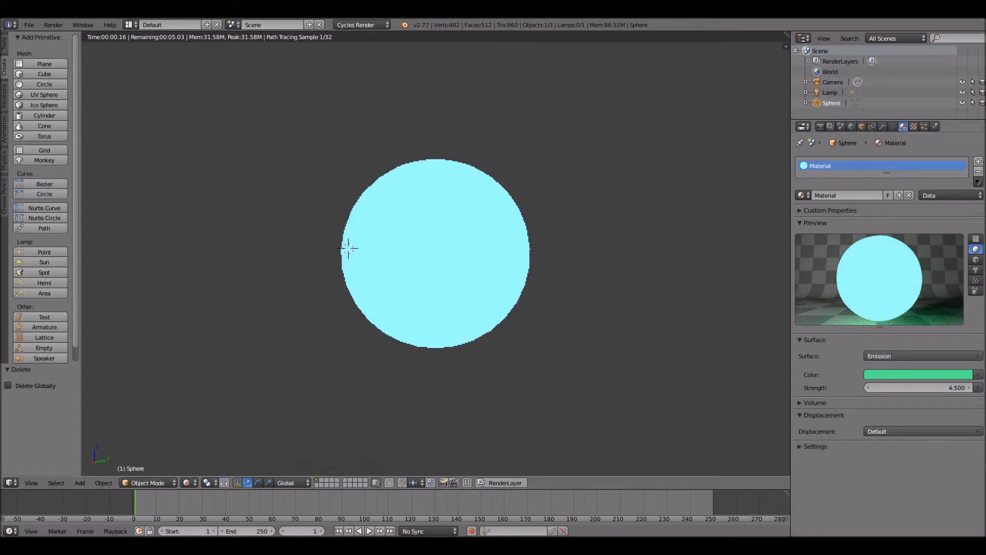
# - Change the sphere material's surface to Refraction BSDF and view it in Rendered shading
pyautogui.click(922, 356)
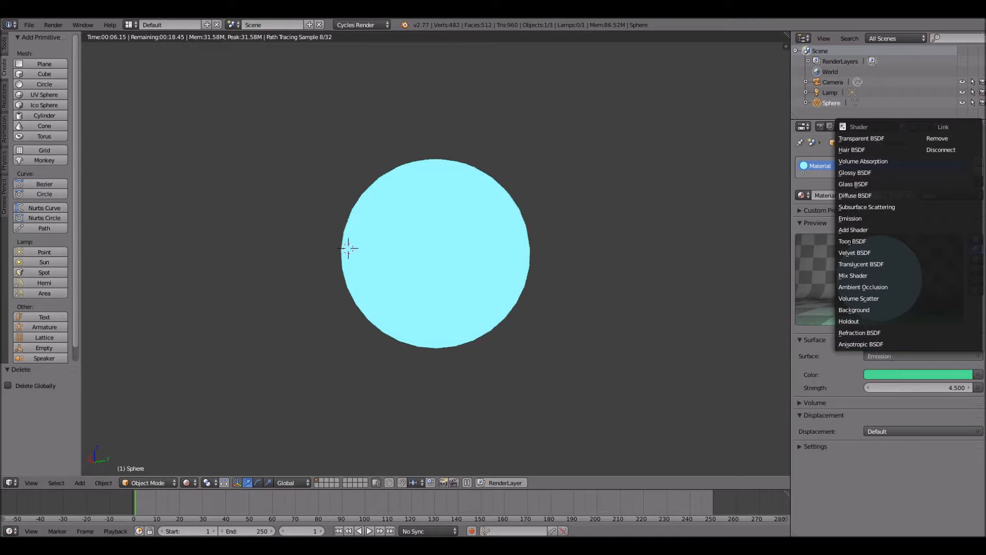
pyautogui.click(860, 332)
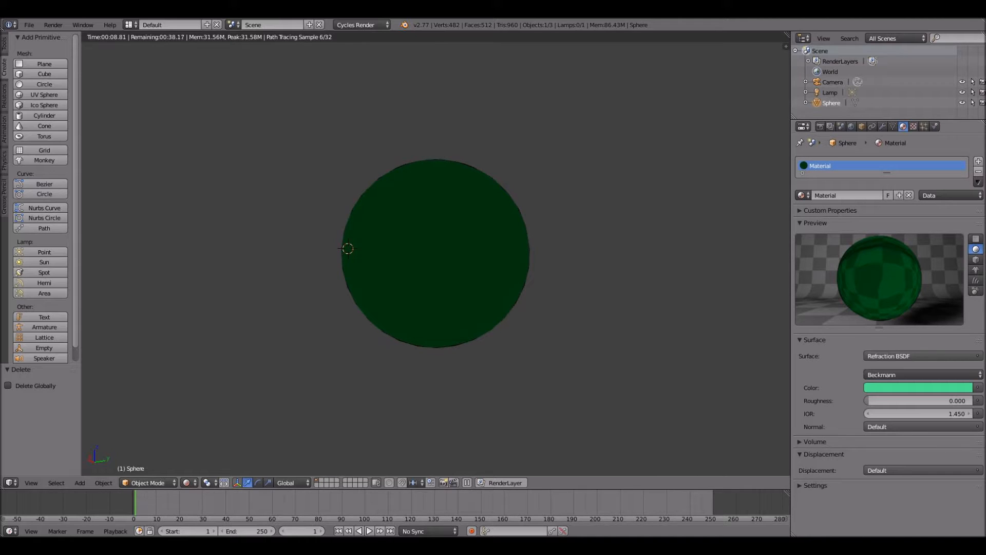
pyautogui.click(186, 483)
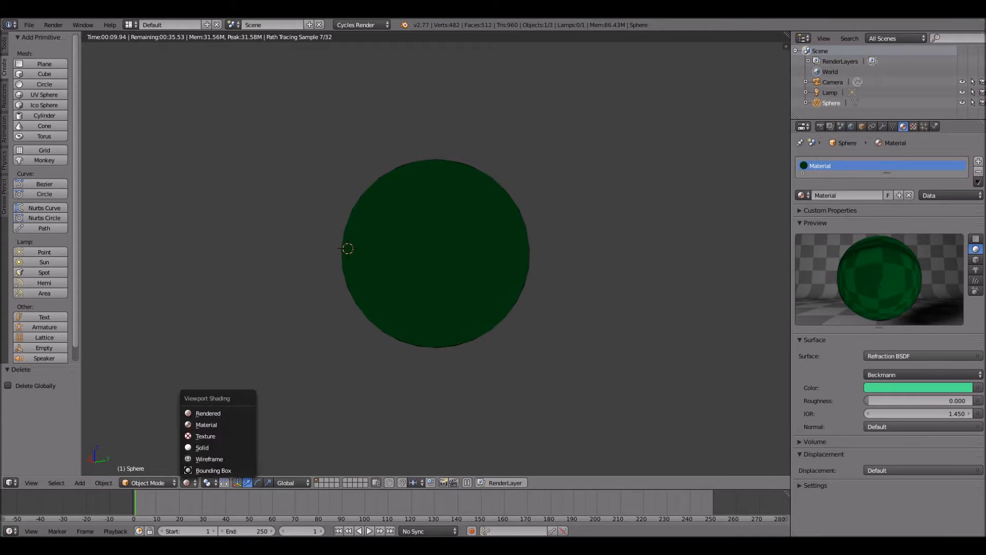
pyautogui.click(215, 413)
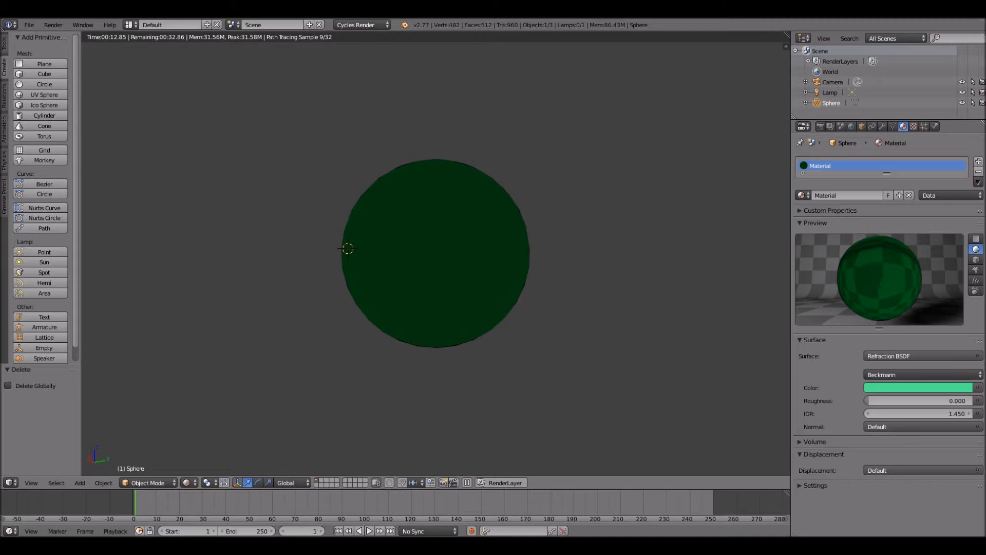
# - Switch the viewport to Solid shading and set the refraction material's roughness to 0.070
pyautogui.click(186, 482)
pyautogui.click(216, 447)
pyautogui.moveTo(380, 226)
pyautogui.mouseDown(button='middle')
pyautogui.moveTo(488, 285)
pyautogui.moveTo(383, 241)
pyautogui.mouseUp(button='middle')
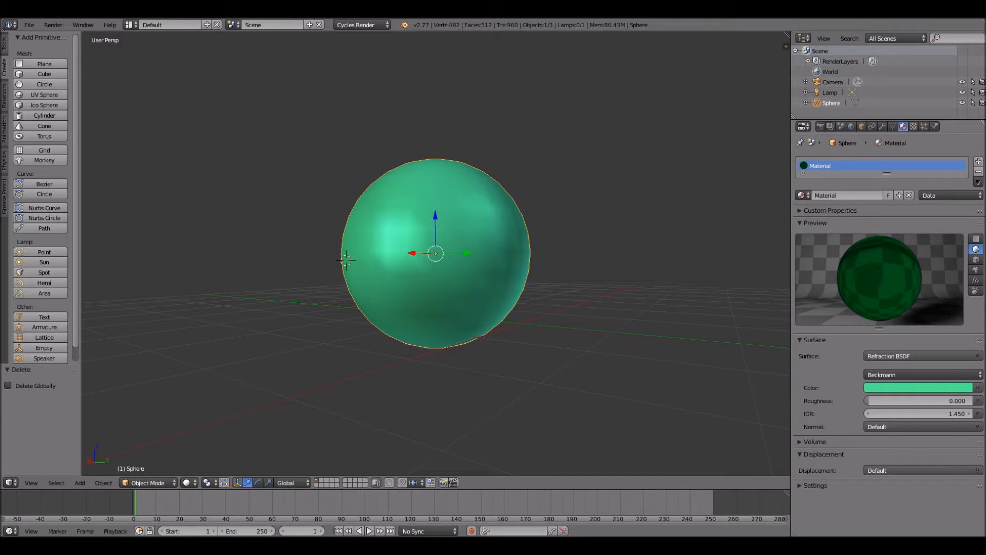
pyautogui.click(923, 356)
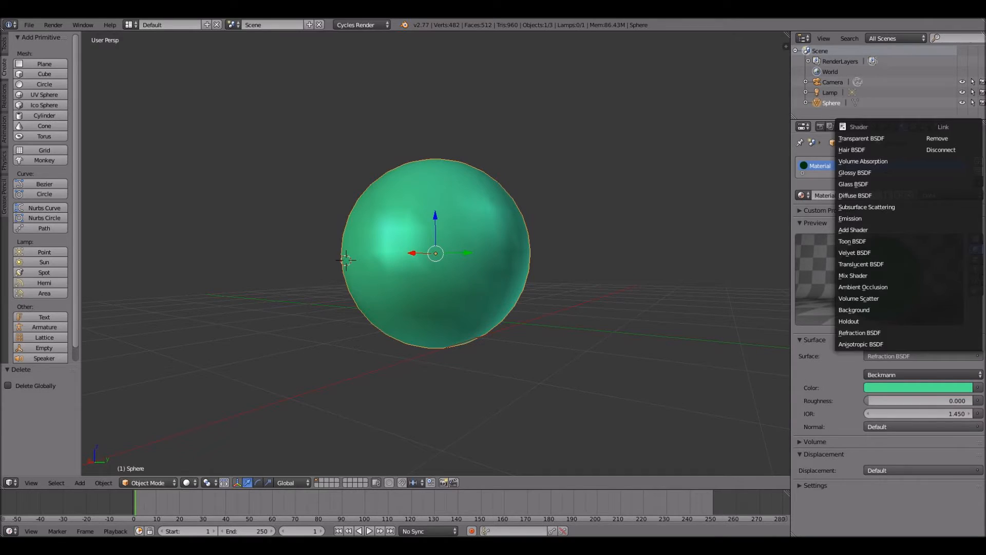
pyautogui.moveTo(899, 401); pyautogui.dragTo(876, 401)
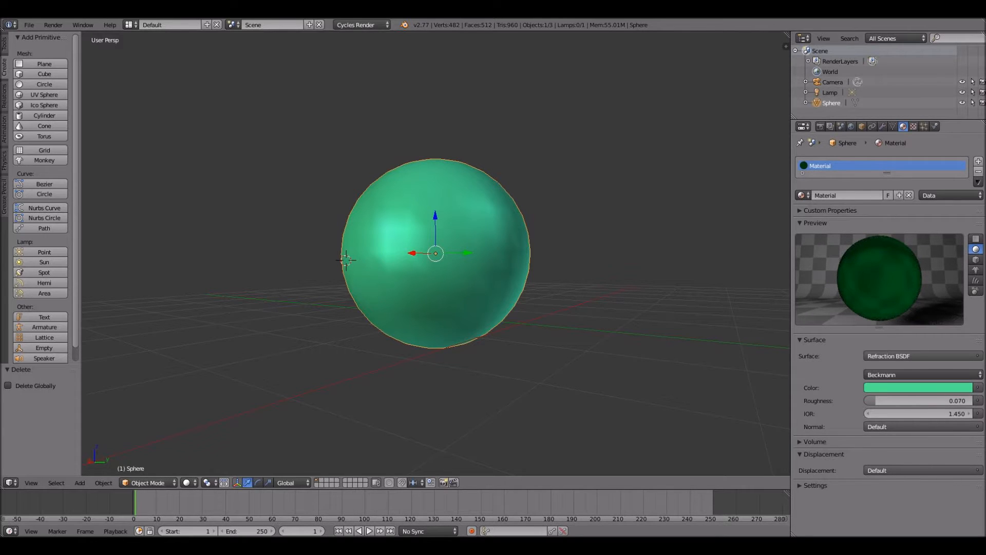
# - Change the sphere material's surface to Anisotropic BSDF and show the material on an enlarged cube preview
pyautogui.click(922, 356)
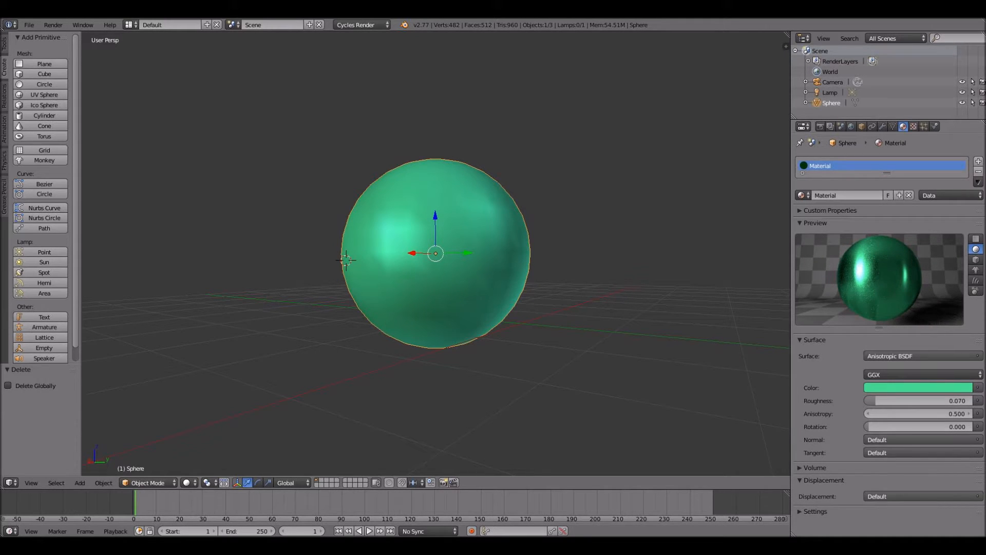
pyautogui.click(976, 239)
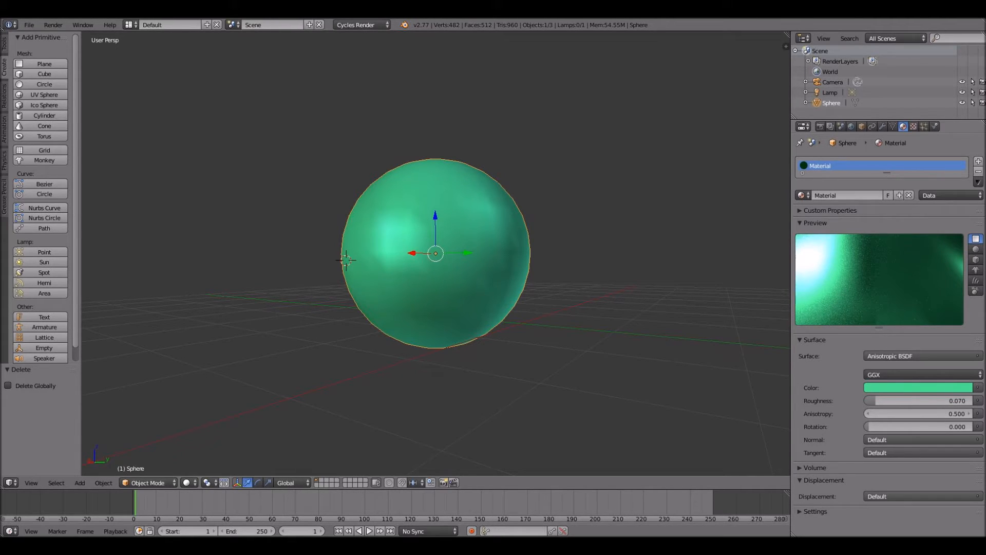
pyautogui.click(975, 259)
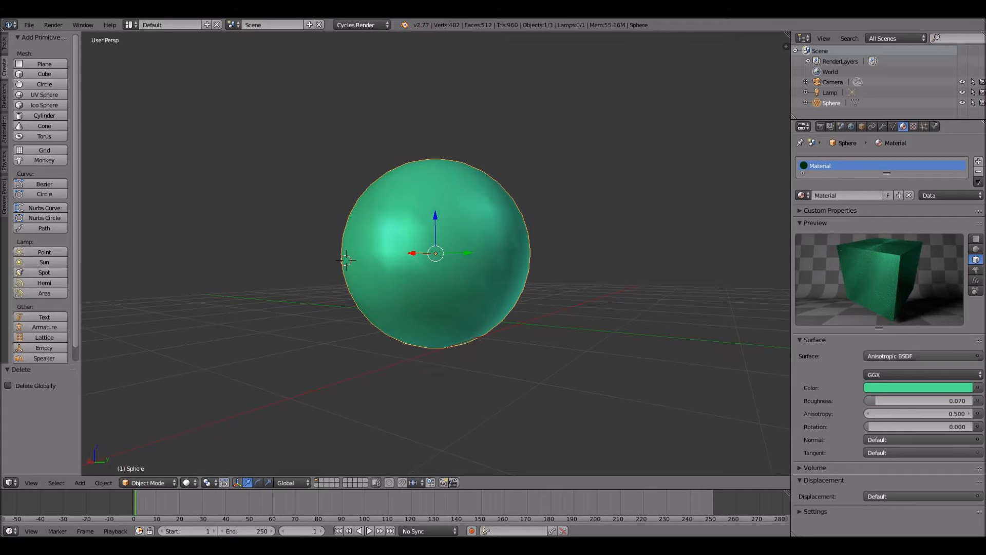
pyautogui.moveTo(879, 328); pyautogui.dragTo(879, 369)
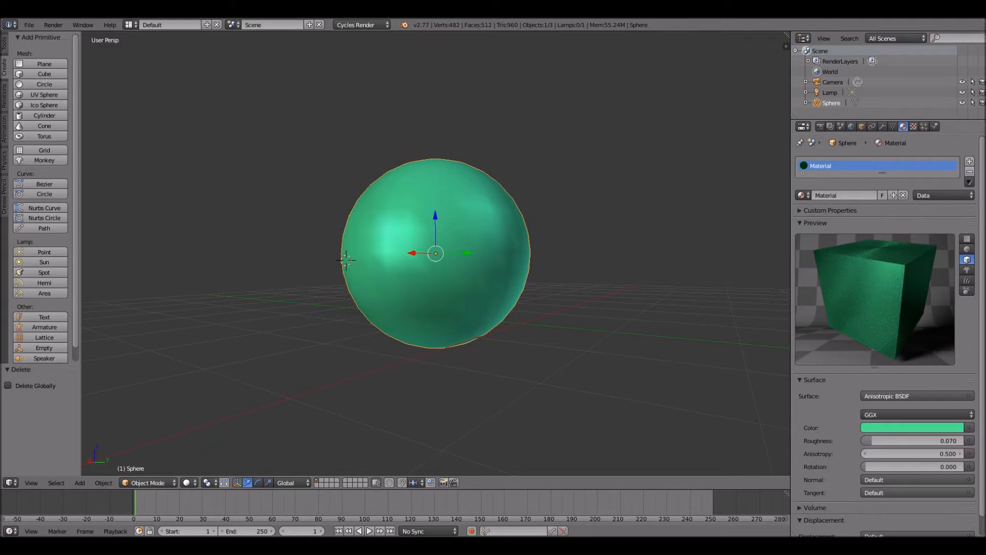
# - Switch the viewport to Rendered shading and examine the anisotropic sphere's highlight from several angles
pyautogui.moveTo(565, 232); pyautogui.dragTo(116, 259, button='middle')
pyautogui.moveTo(580, 257); pyautogui.dragTo(370, 280, button='middle')
pyautogui.click(188, 482)
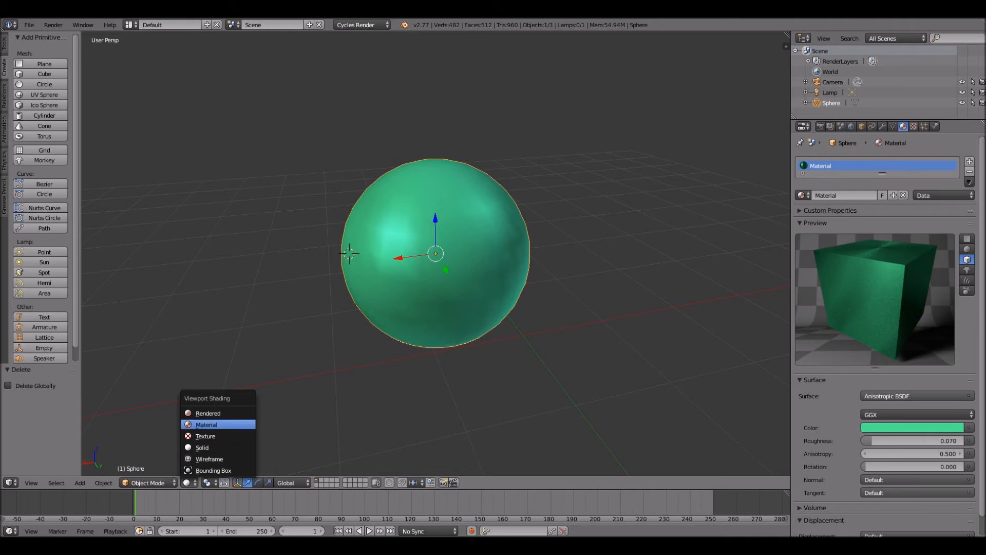
pyautogui.click(208, 413)
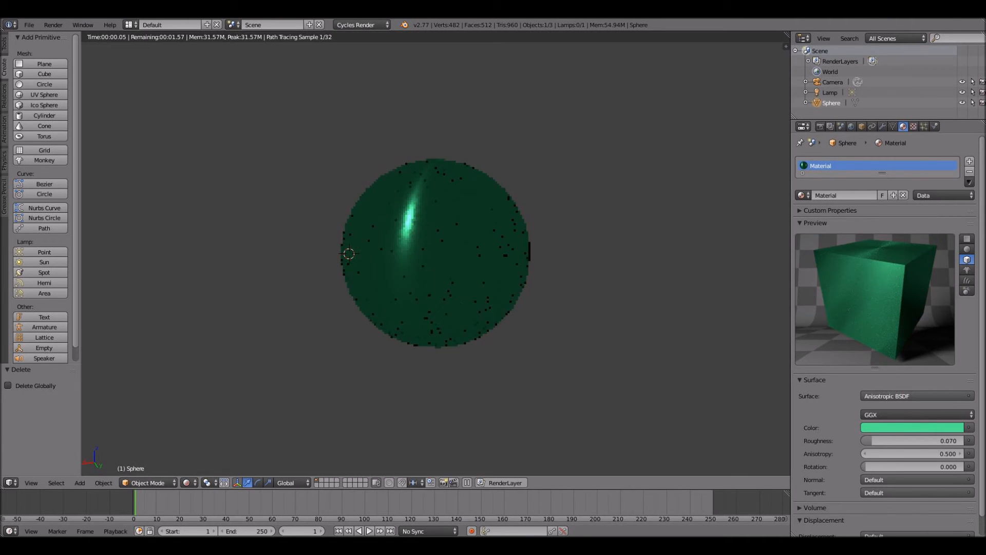
pyautogui.moveTo(362, 308); pyautogui.dragTo(522, 251, button='middle')
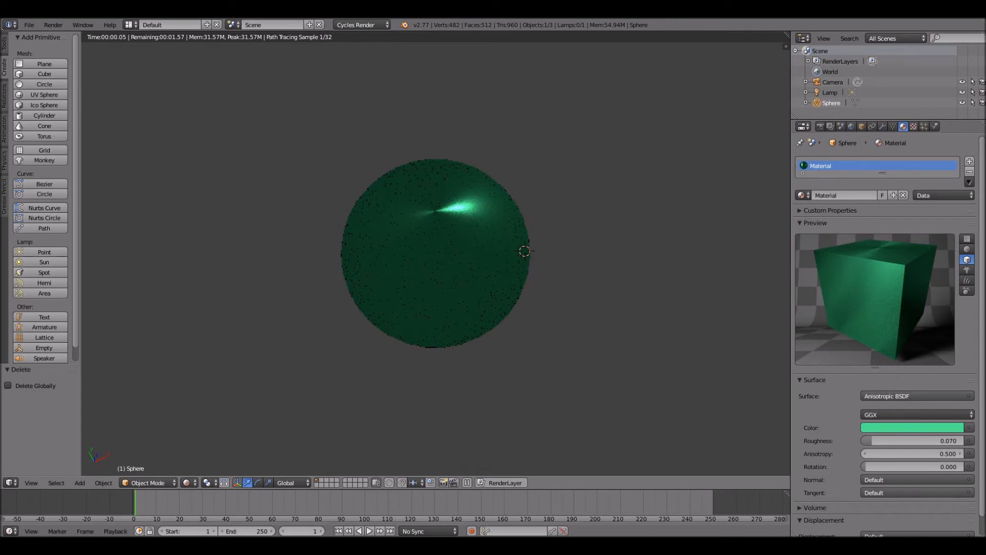
pyautogui.moveTo(525, 251); pyautogui.dragTo(515, 303, button='middle')
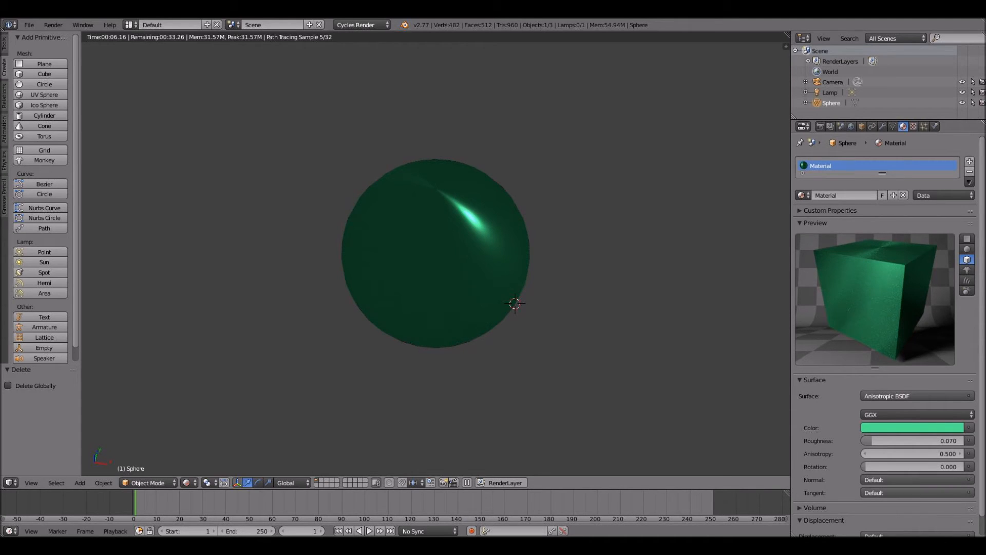
pyautogui.moveTo(493, 298); pyautogui.dragTo(473, 214, button='middle')
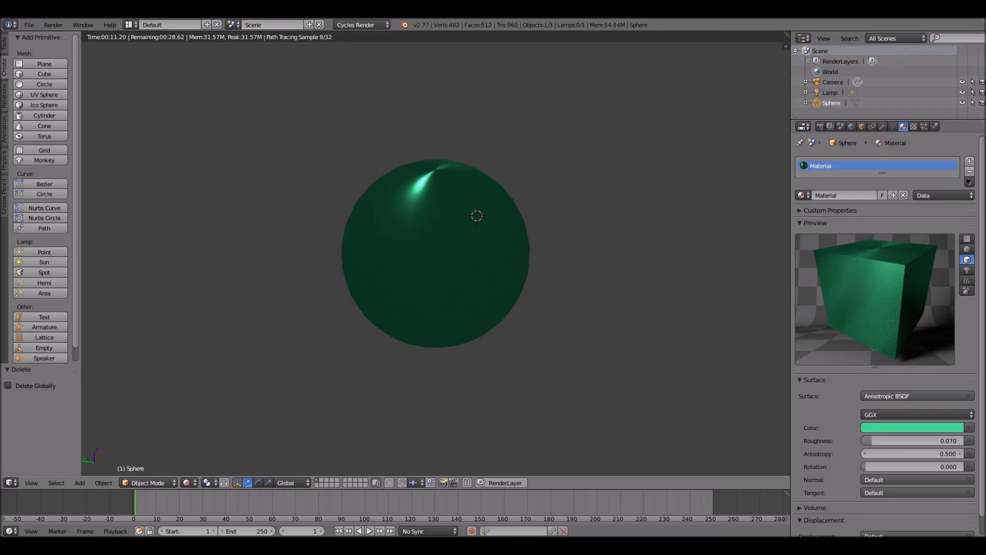
pyautogui.moveTo(457, 246); pyautogui.dragTo(412, 257, button='middle')
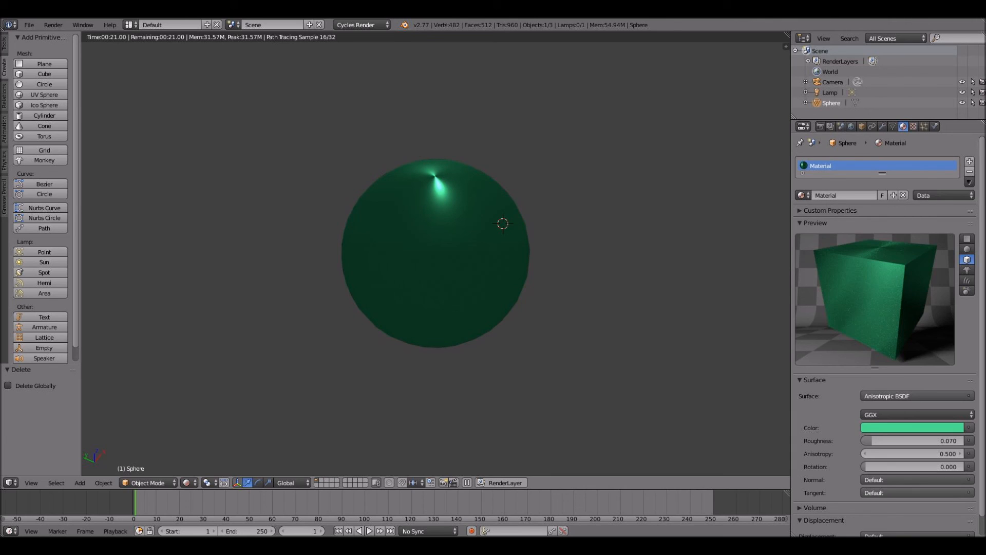
pyautogui.moveTo(503, 224); pyautogui.dragTo(516, 238, button='middle')
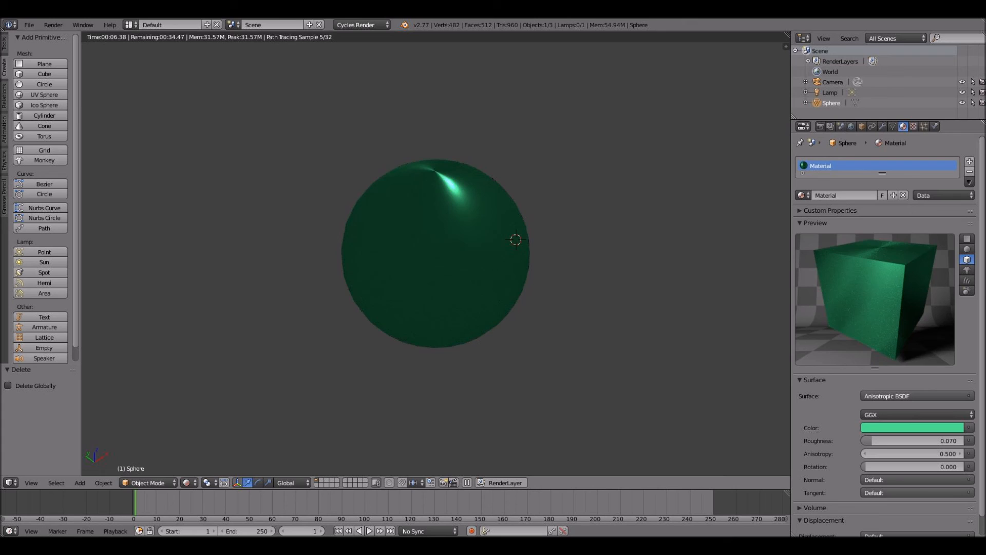
pyautogui.moveTo(462, 257); pyautogui.dragTo(436, 247, button='middle')
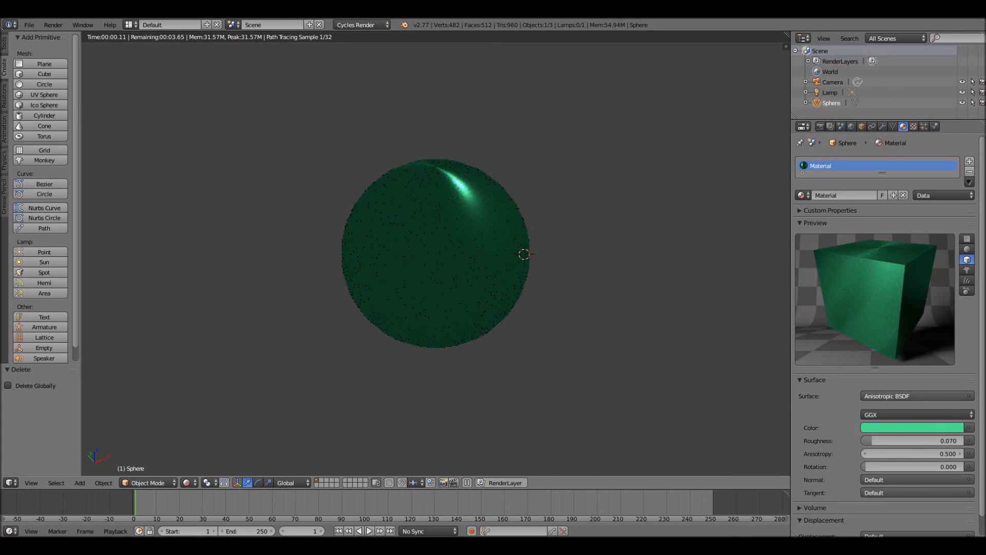